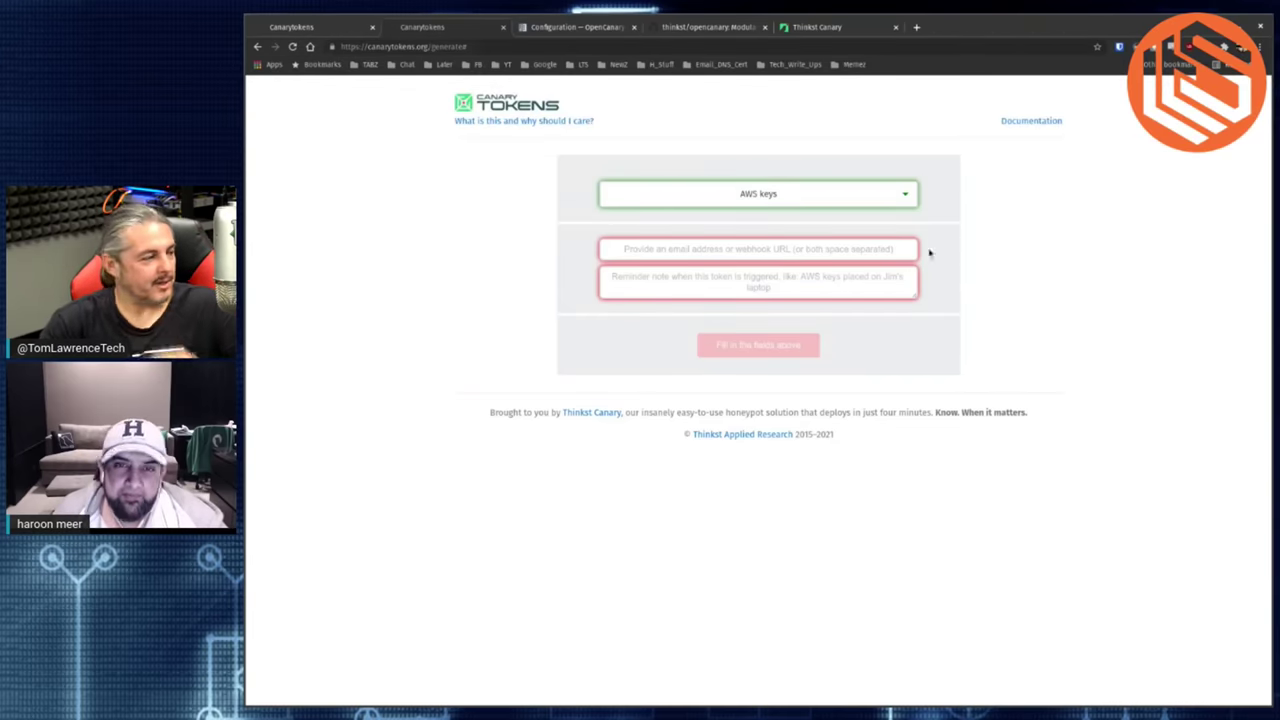
# - Zoom the page in, select Web bug / URL token as the type, then switch to the incident-history tab
pyautogui.hotkey('ctrl', '+')
pyautogui.hotkey('ctrl', '+')
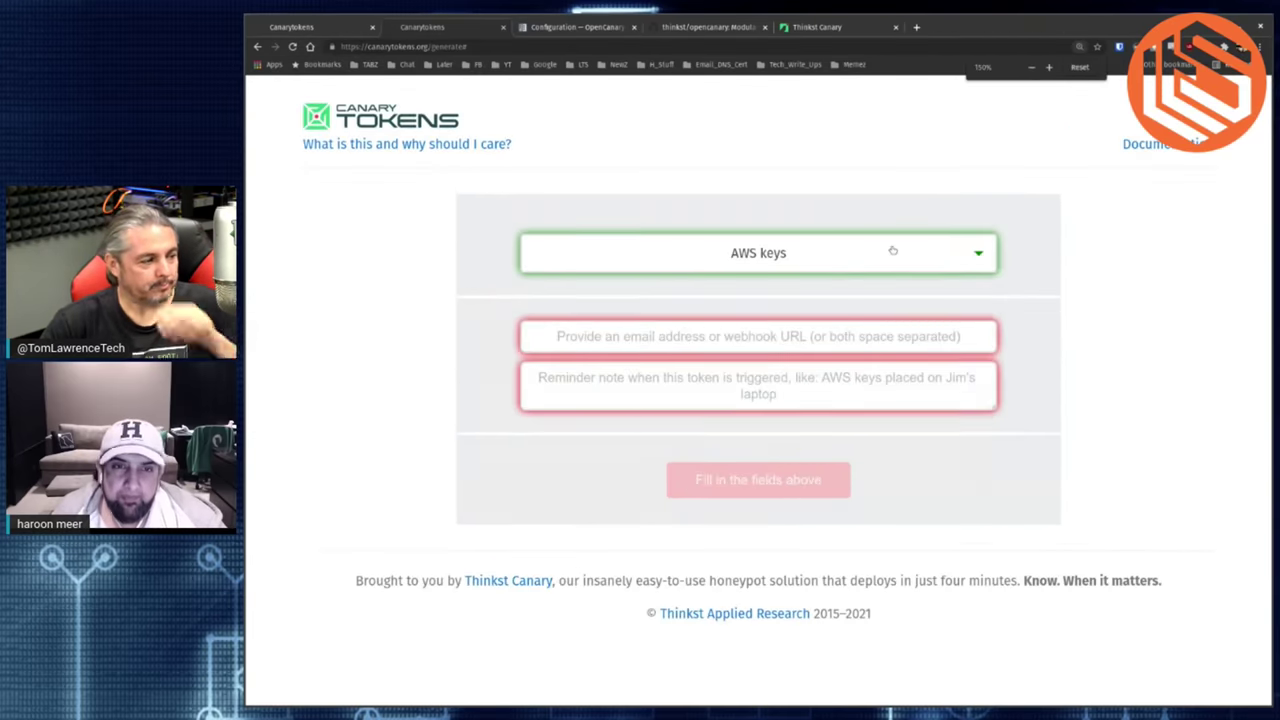
pyautogui.click(891, 251)
pyautogui.scroll(3, 892, 359)
pyautogui.scroll(2, 892, 359)
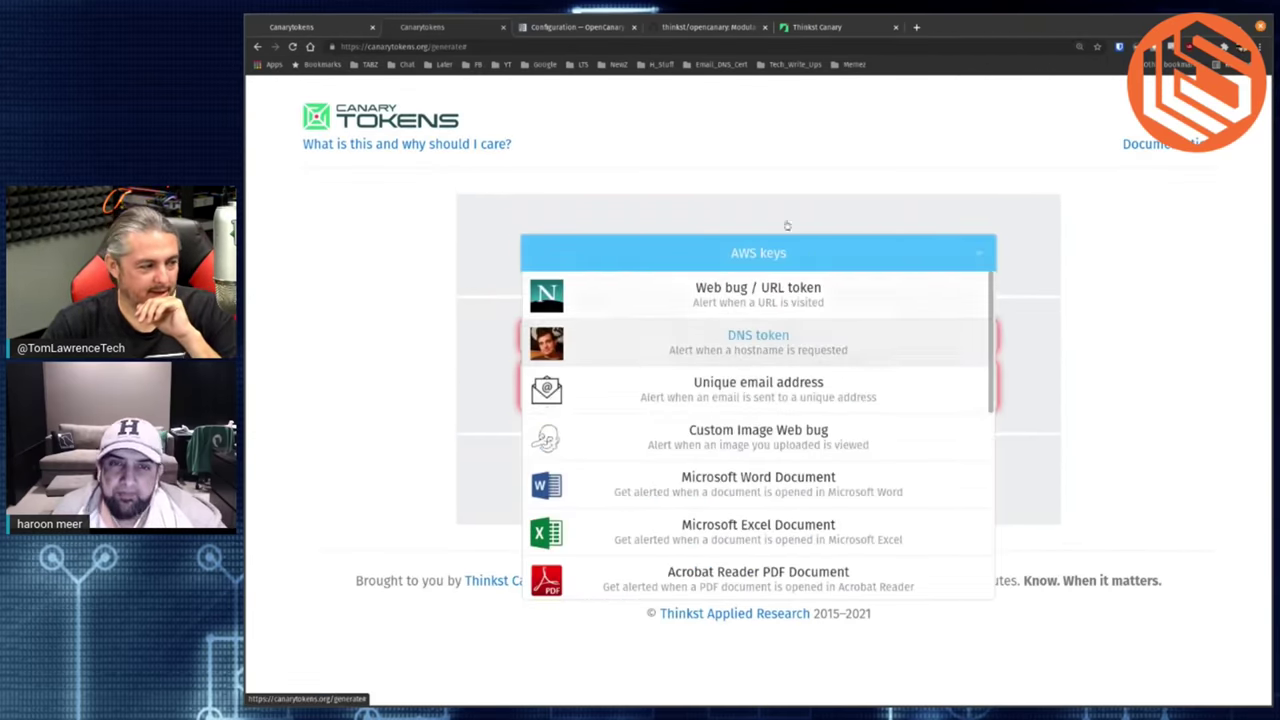
pyautogui.click(798, 306)
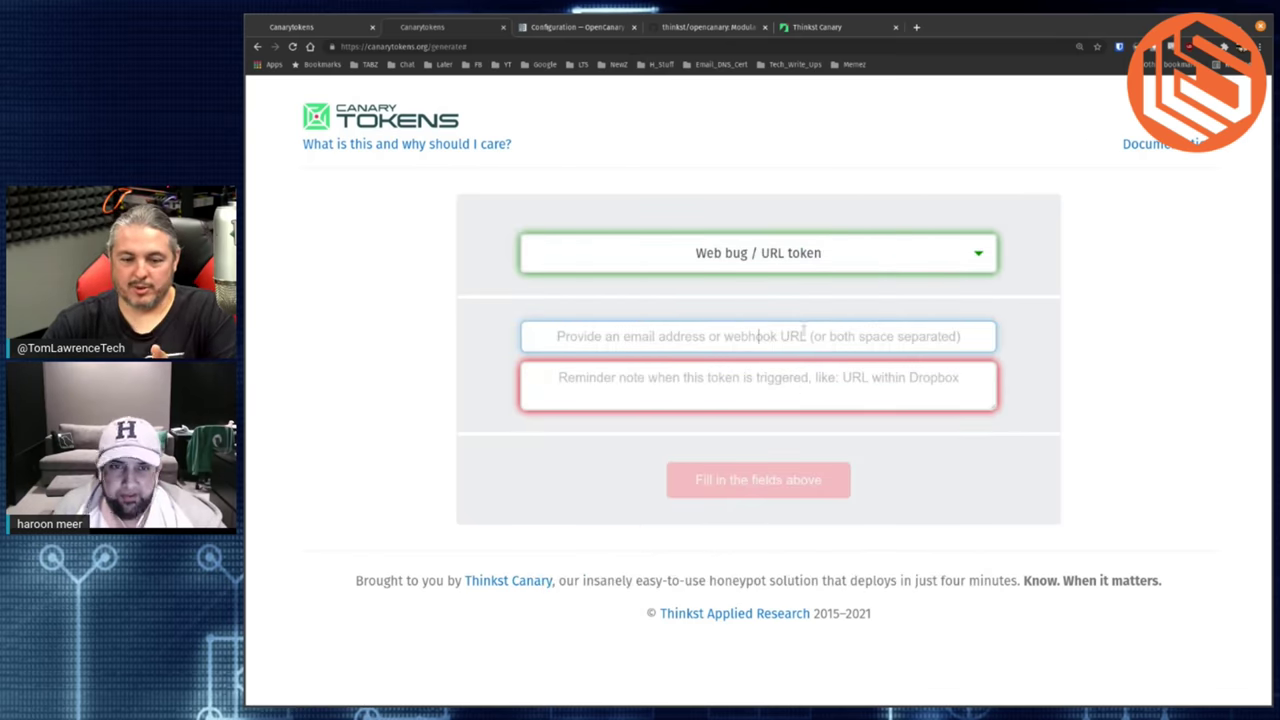
pyautogui.click(757, 378)
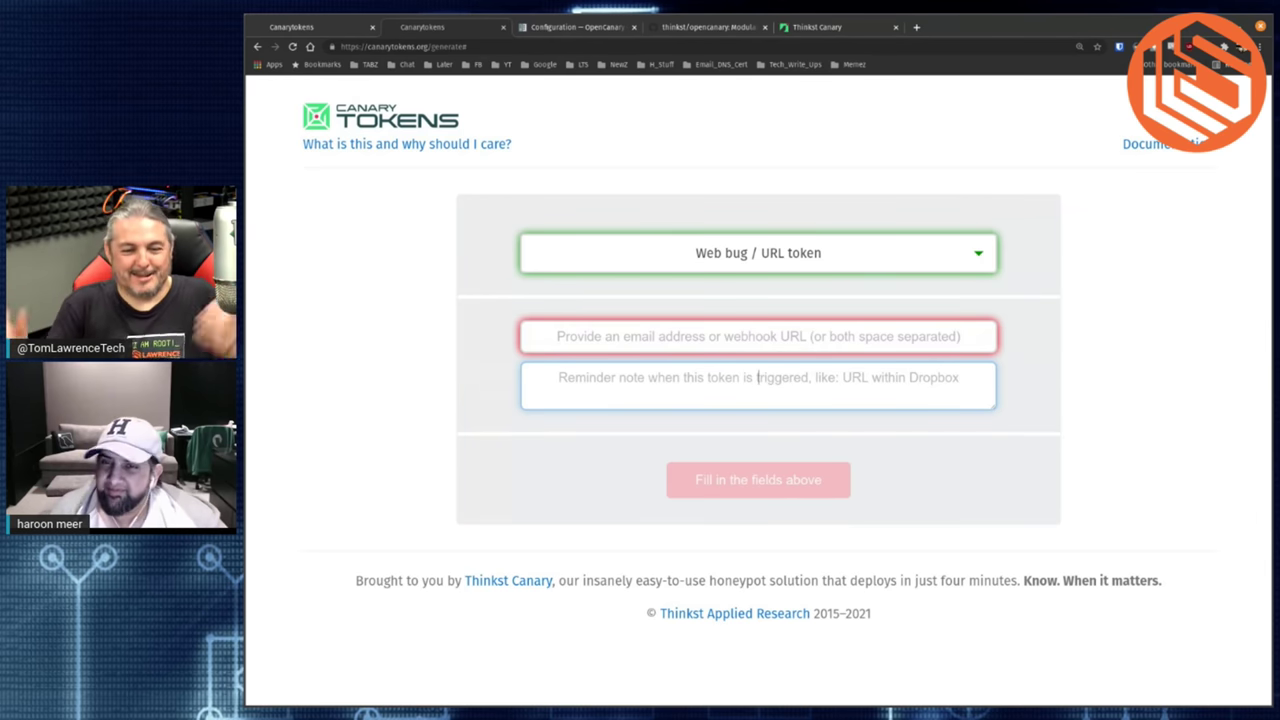
pyautogui.click(337, 36)
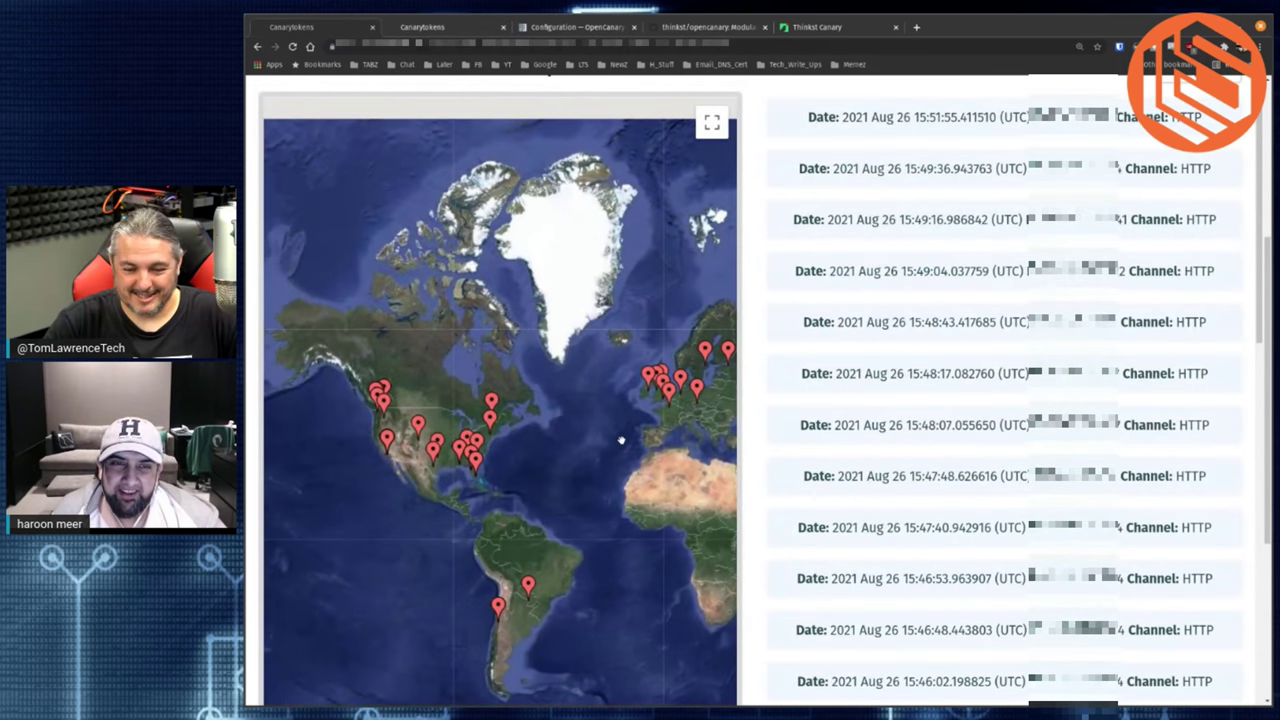
# - Browse the Incident Map and Incident List, panning the map to other regions
pyautogui.scroll(1, 492, 438)
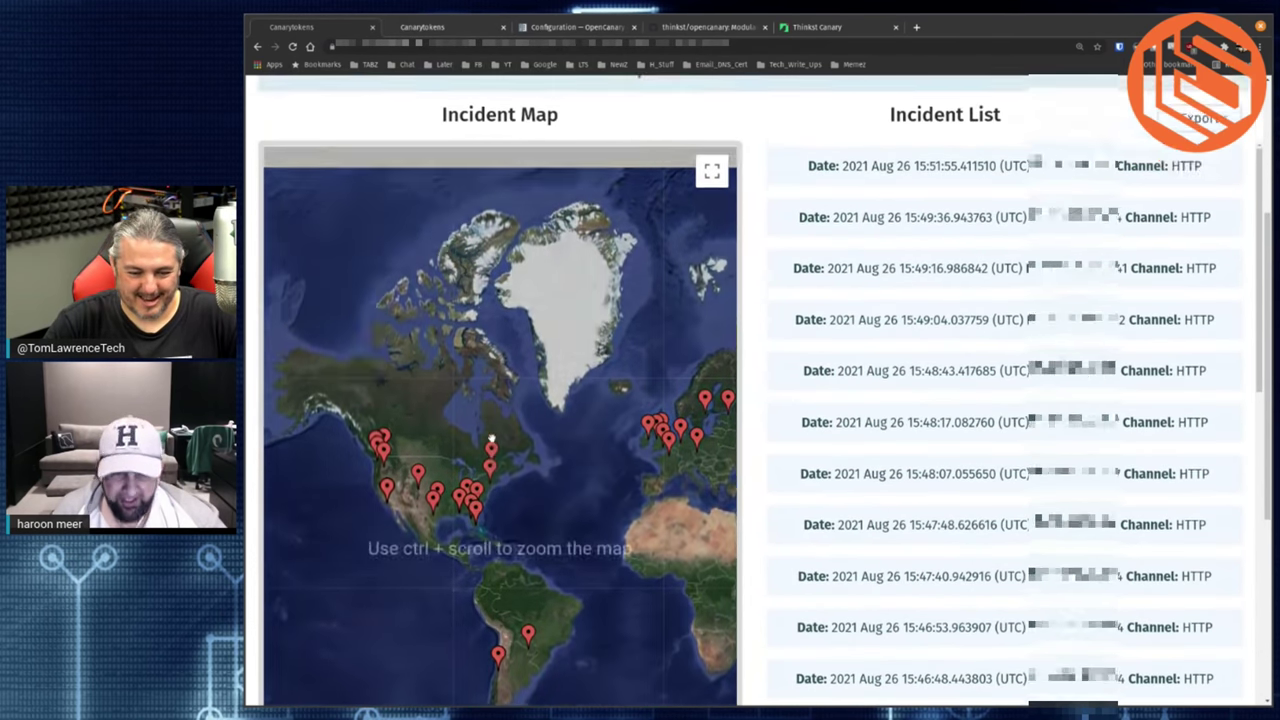
pyautogui.scroll(1, 492, 438)
pyautogui.scroll(-3, 495, 445)
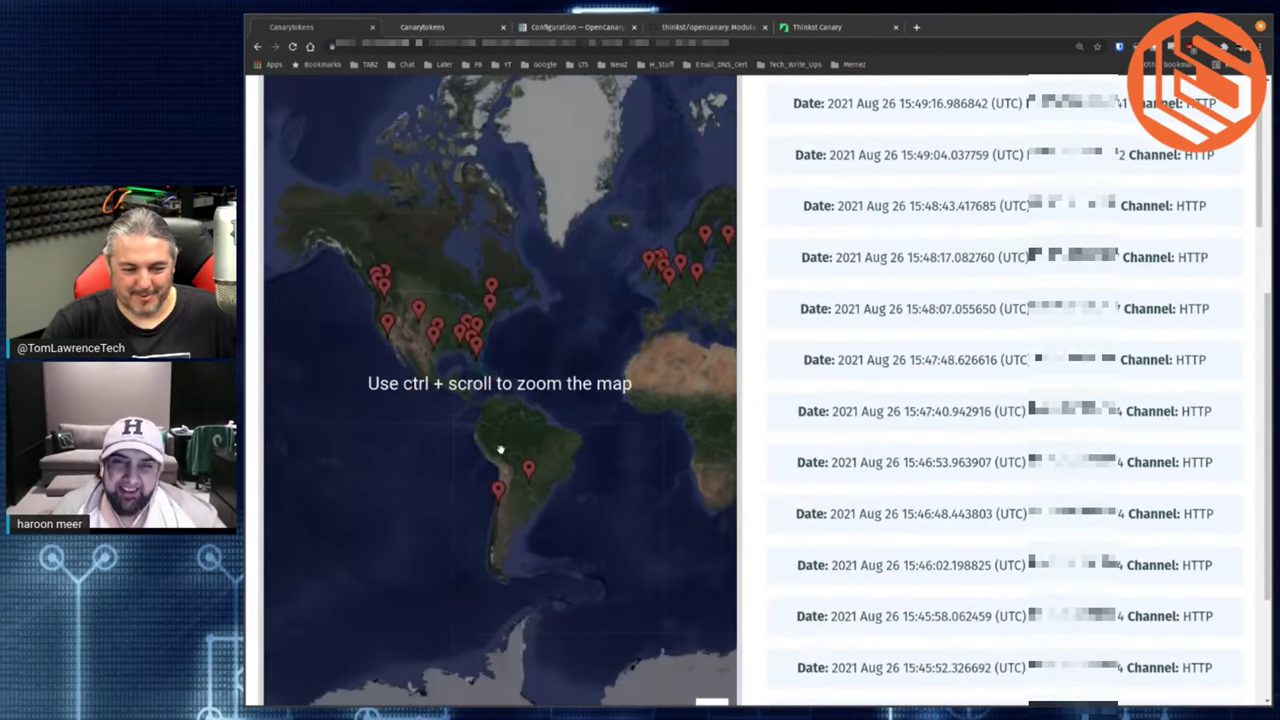
pyautogui.keyDown('ctrl'); pyautogui.scroll(1, 500, 450); pyautogui.keyUp('ctrl')
pyautogui.keyDown('ctrl'); pyautogui.scroll(-1, 500, 450); pyautogui.keyUp('ctrl')
pyautogui.moveTo(553, 410); pyautogui.dragTo(415, 402)
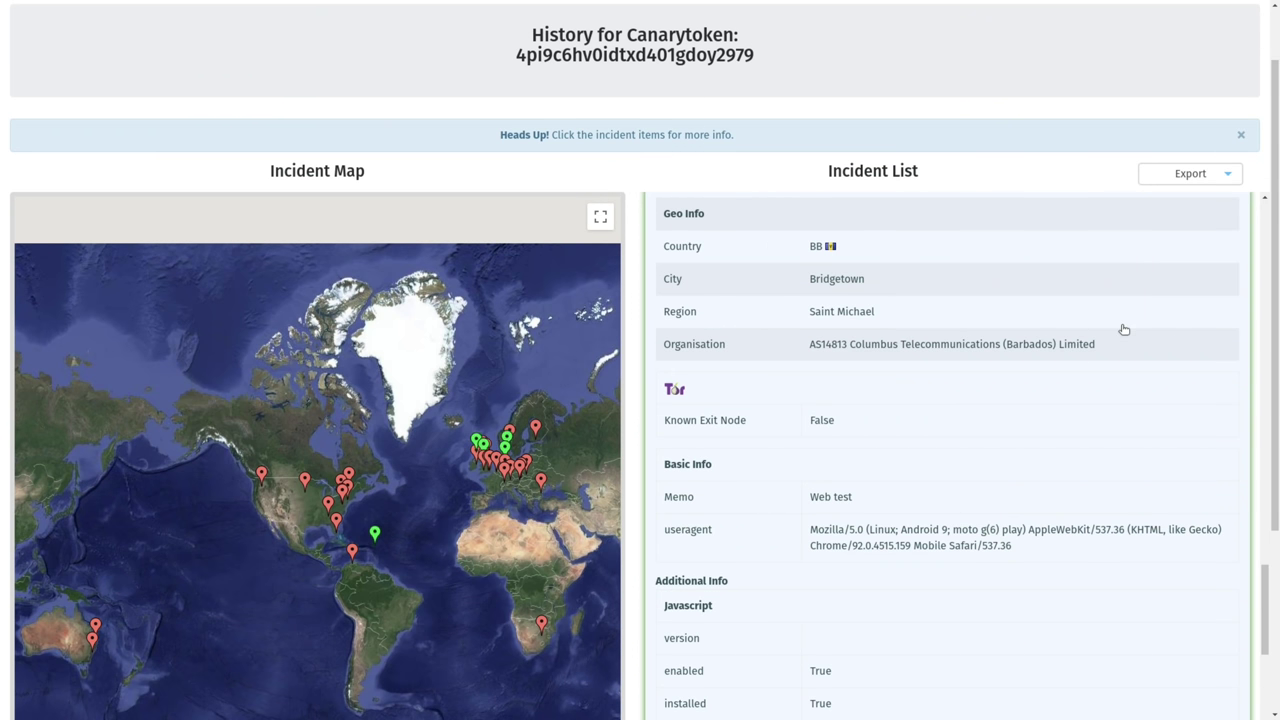
# - Scroll through the incident's WebRTC Leak and Browser details, then back up
pyautogui.scroll(-3, 1124, 329)
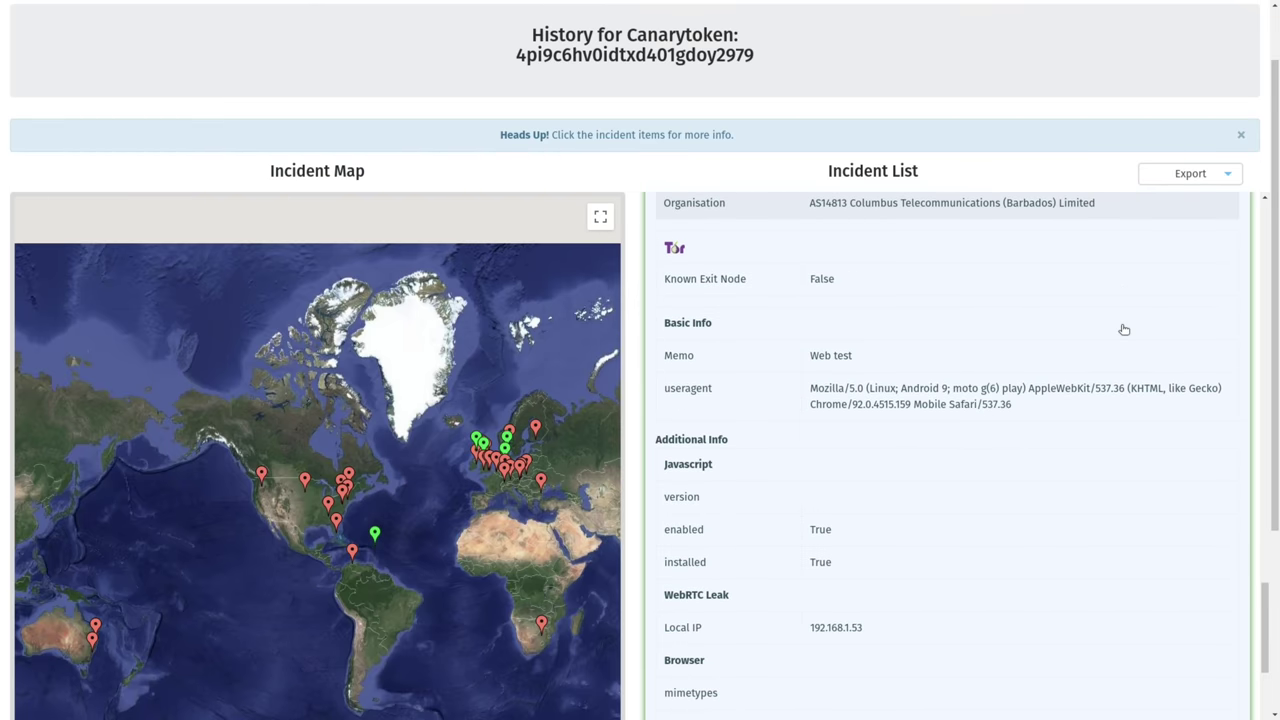
pyautogui.scroll(-3, 1124, 329)
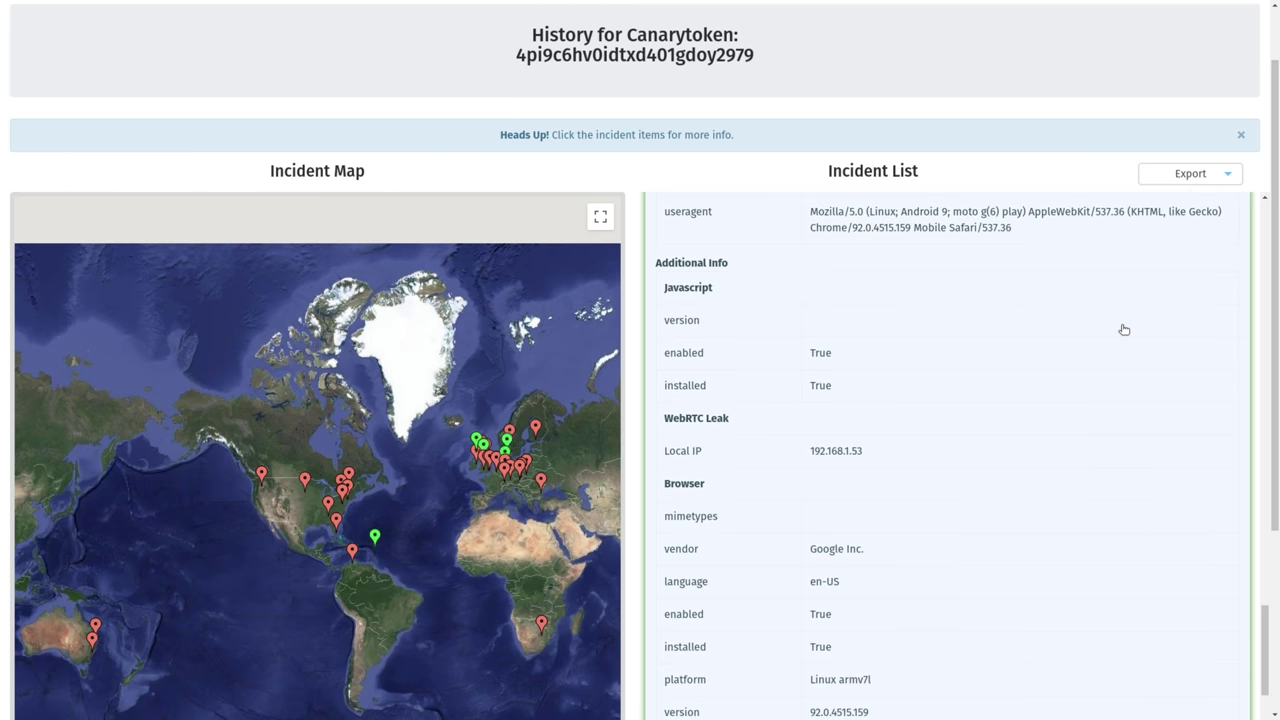
pyautogui.scroll(-2, 1124, 329)
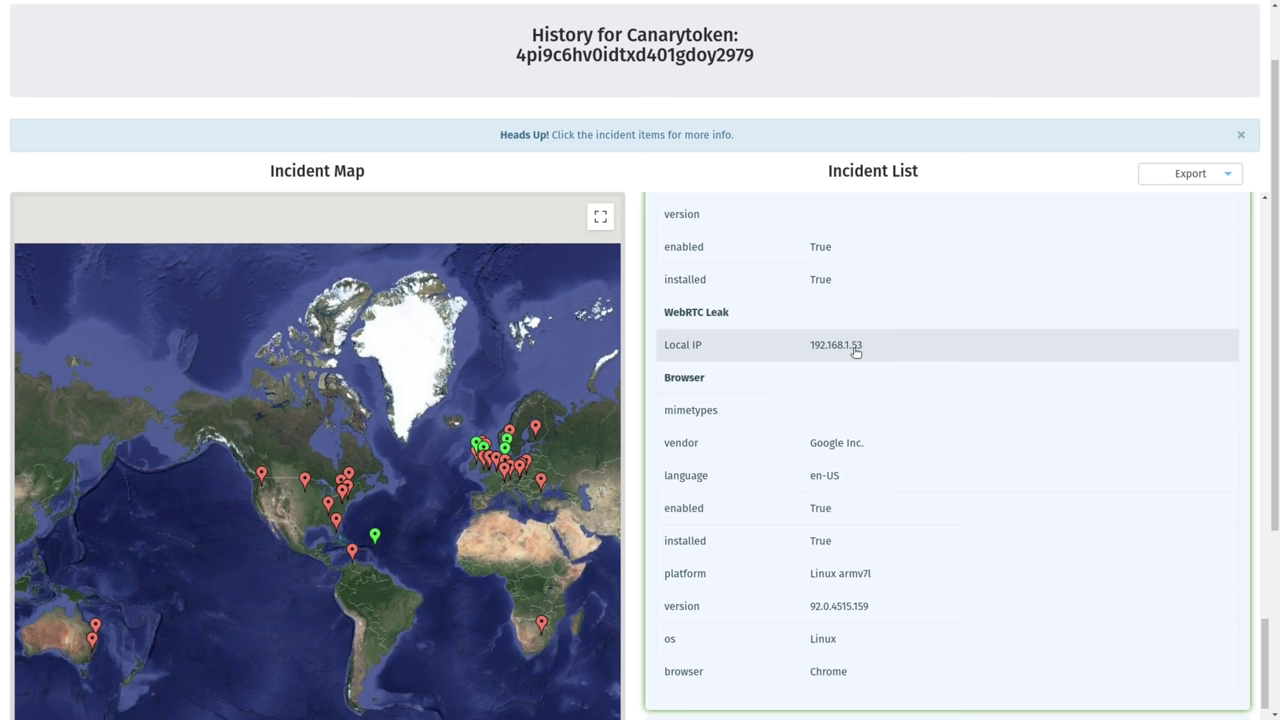
pyautogui.scroll(2, 856, 349)
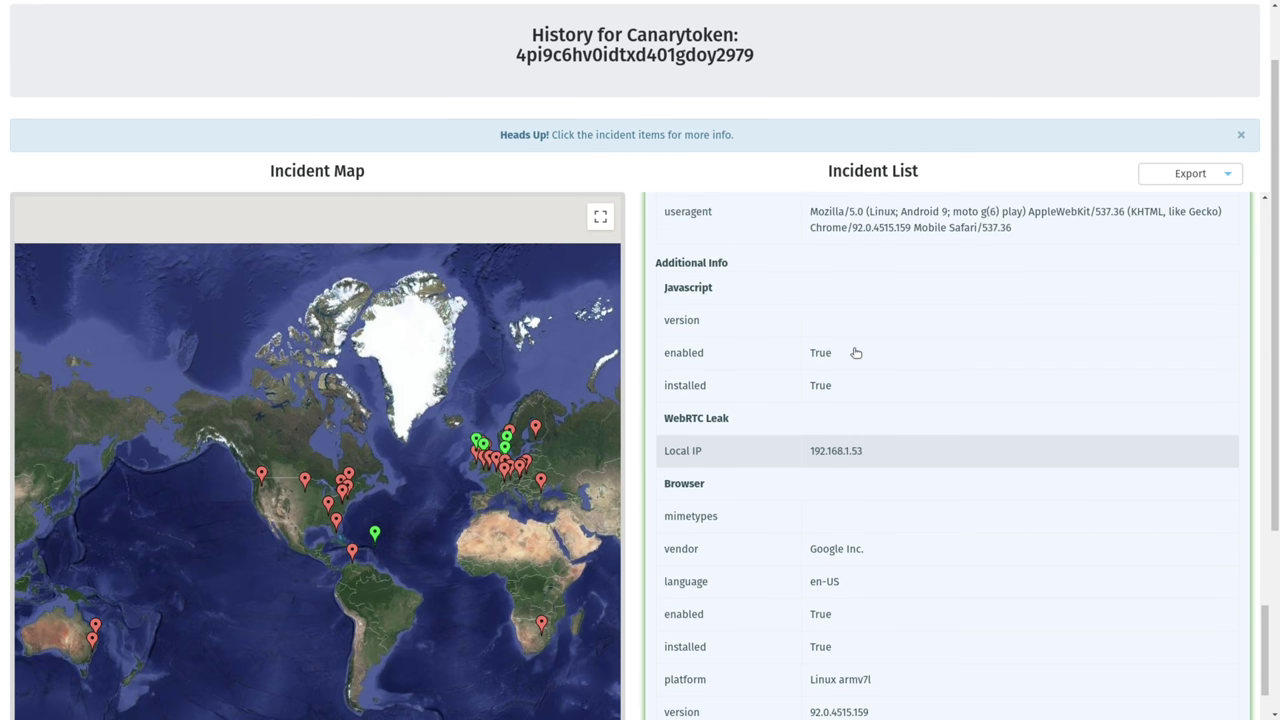
pyautogui.scroll(2, 856, 352)
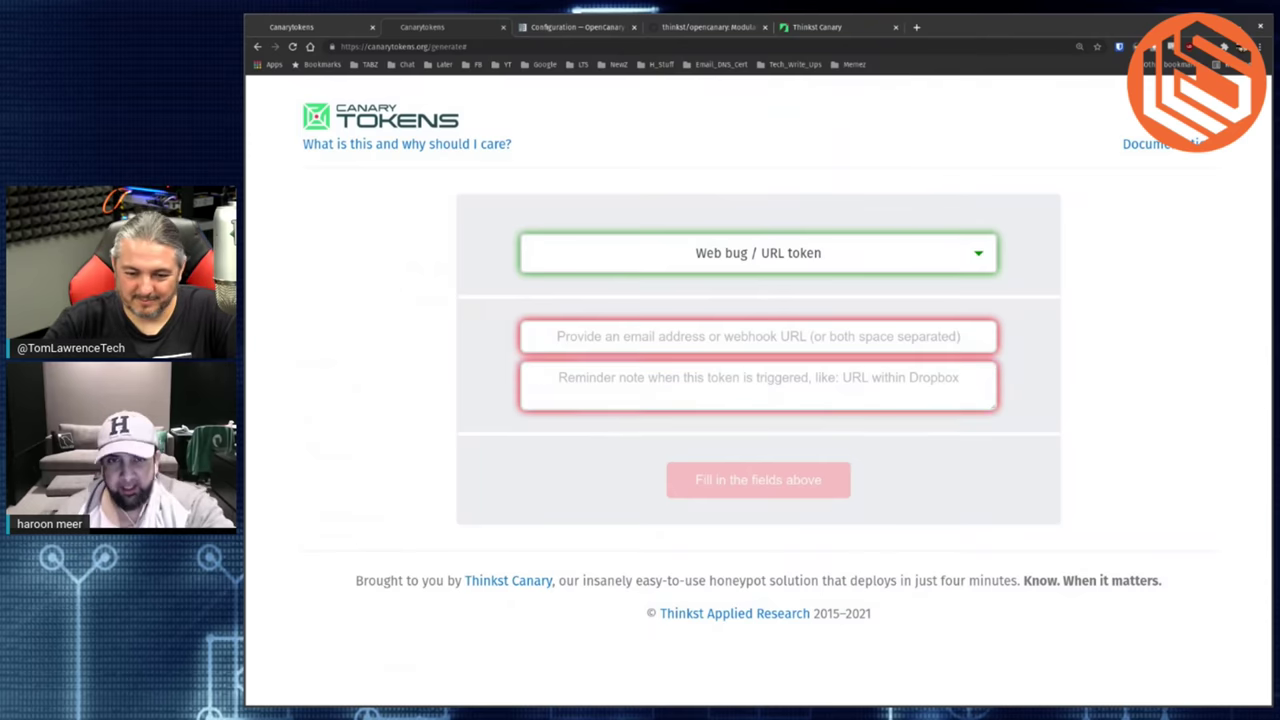
# - Create a DNS token with the alert e-mail address and memo 'This is a test', then open its management page
pyautogui.click(740, 259)
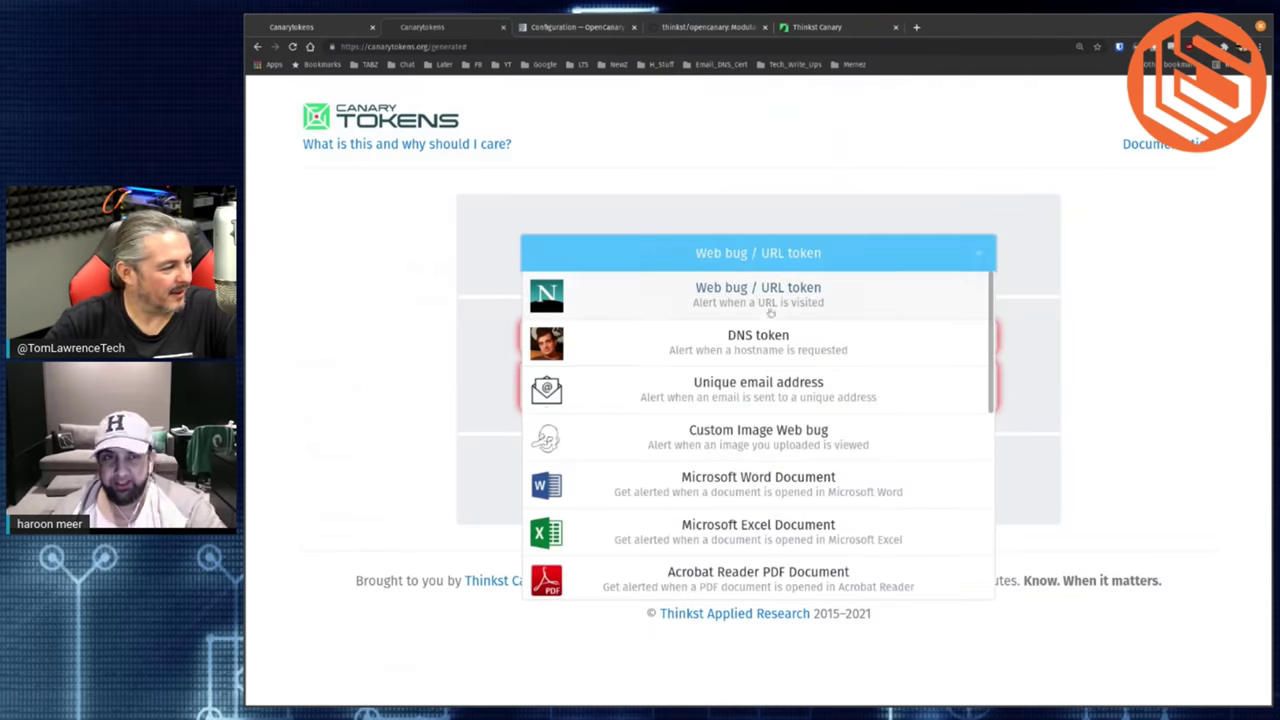
pyautogui.click(790, 343)
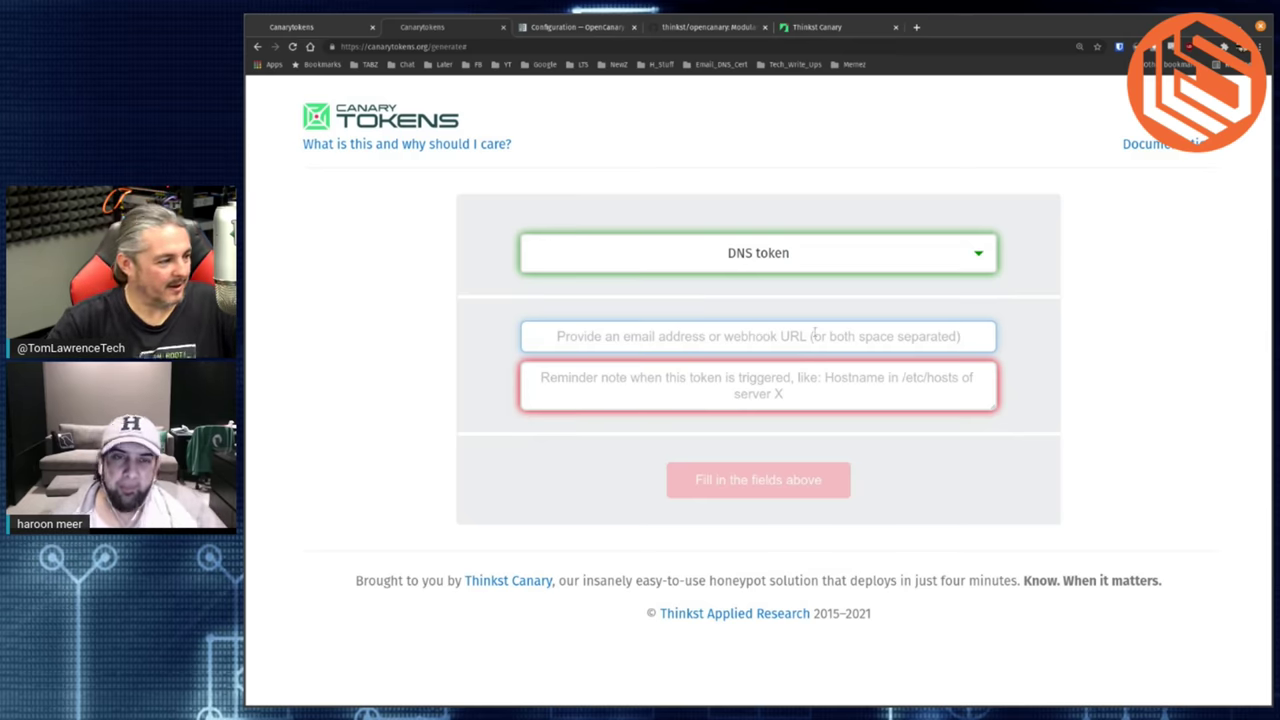
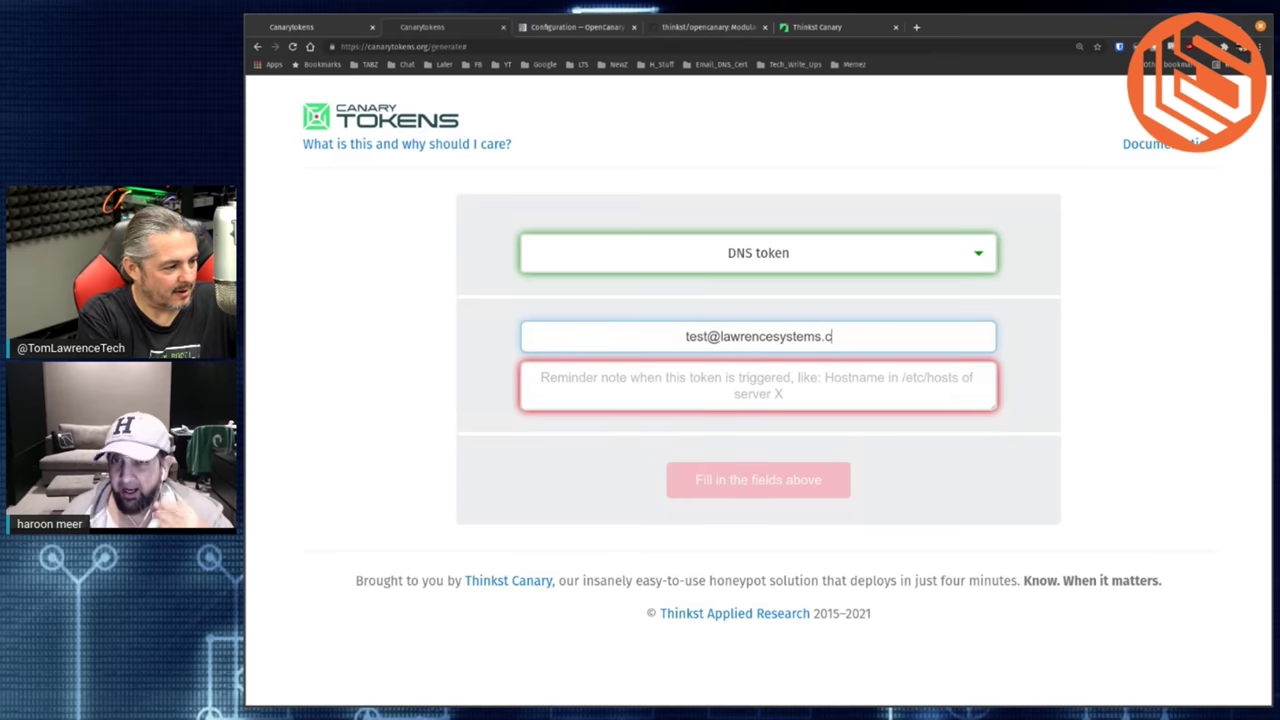
pyautogui.click(758, 378)
pyautogui.write('This is a test')
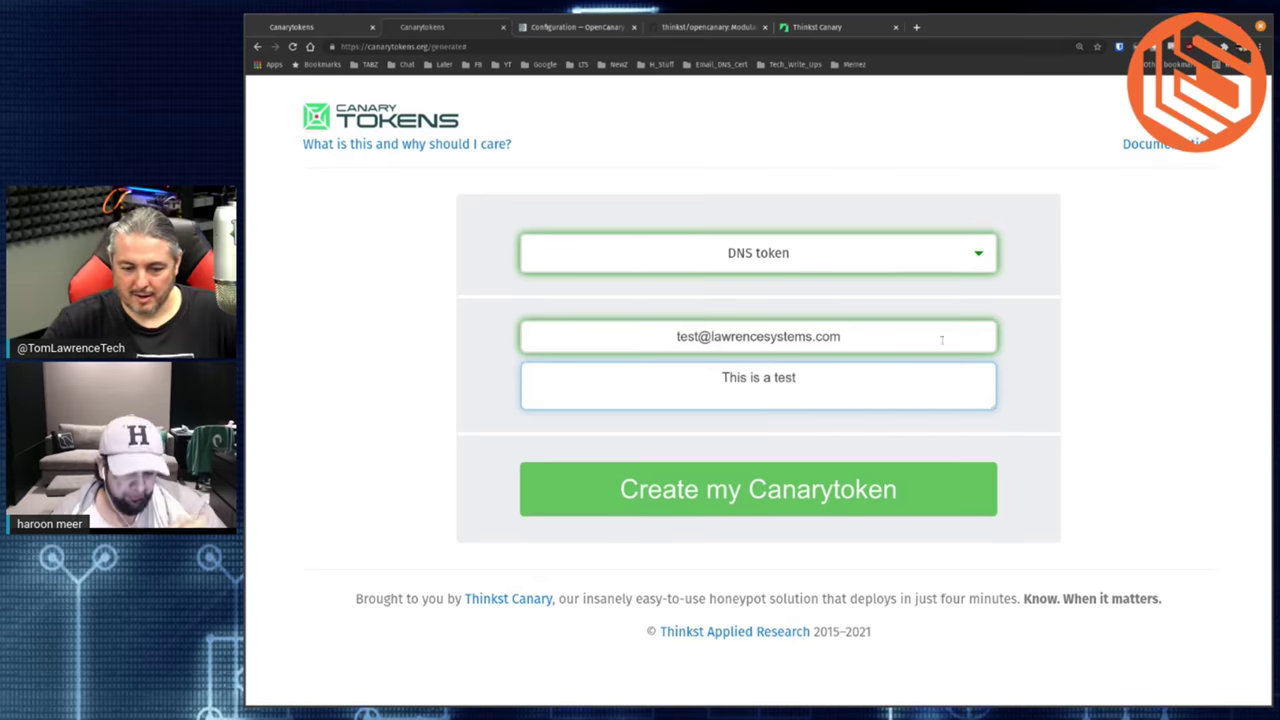
pyautogui.click(750, 492)
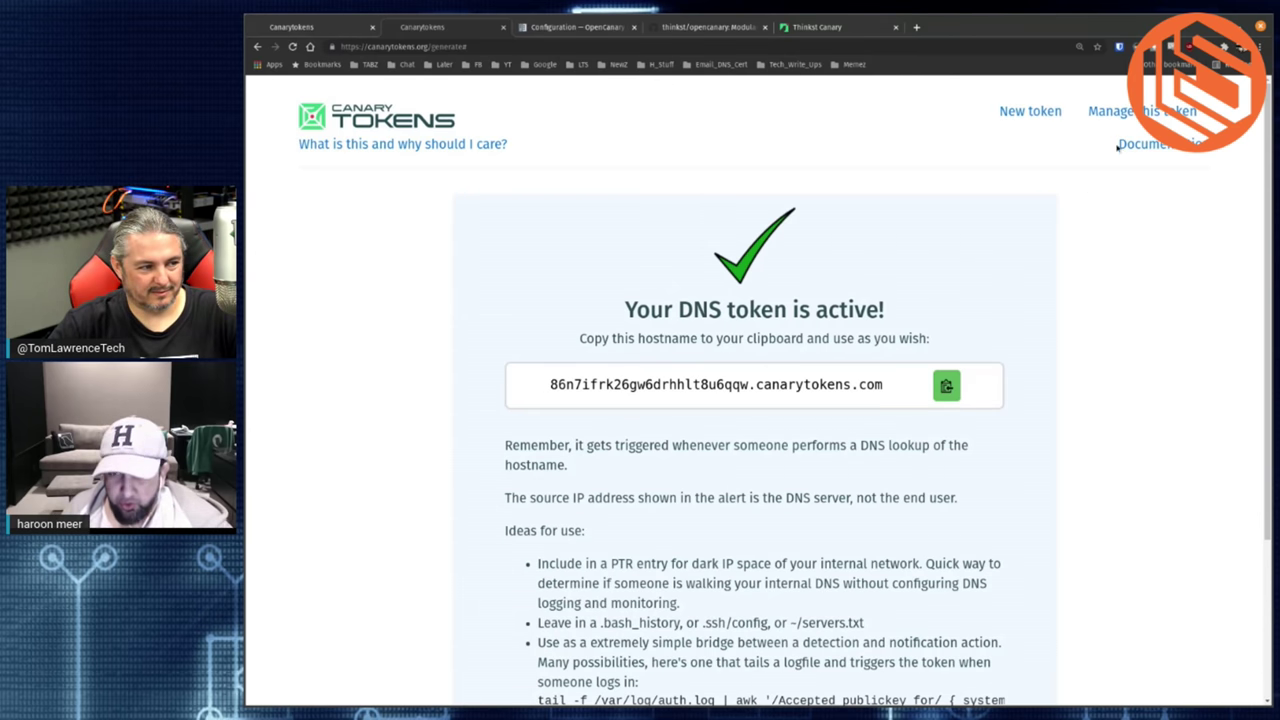
pyautogui.click(1130, 113)
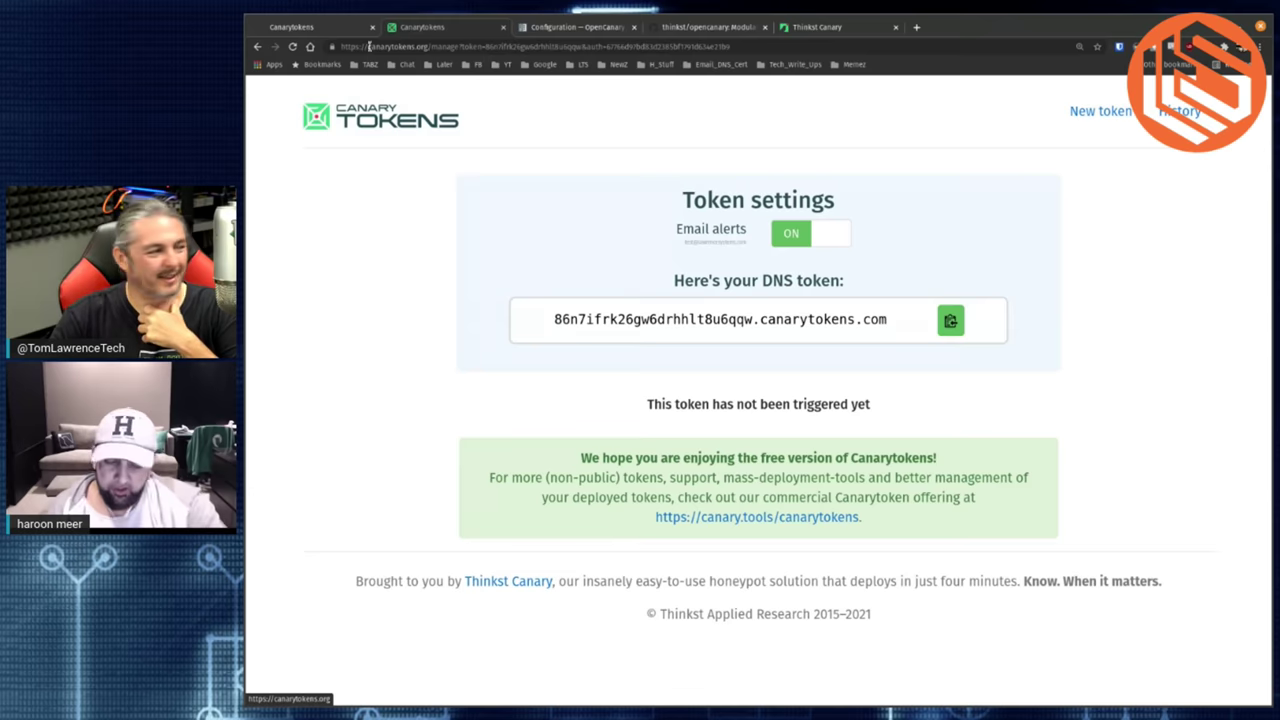
# - Leave the DNS token's settings page for a blank new-token form
pyautogui.click(402, 130)
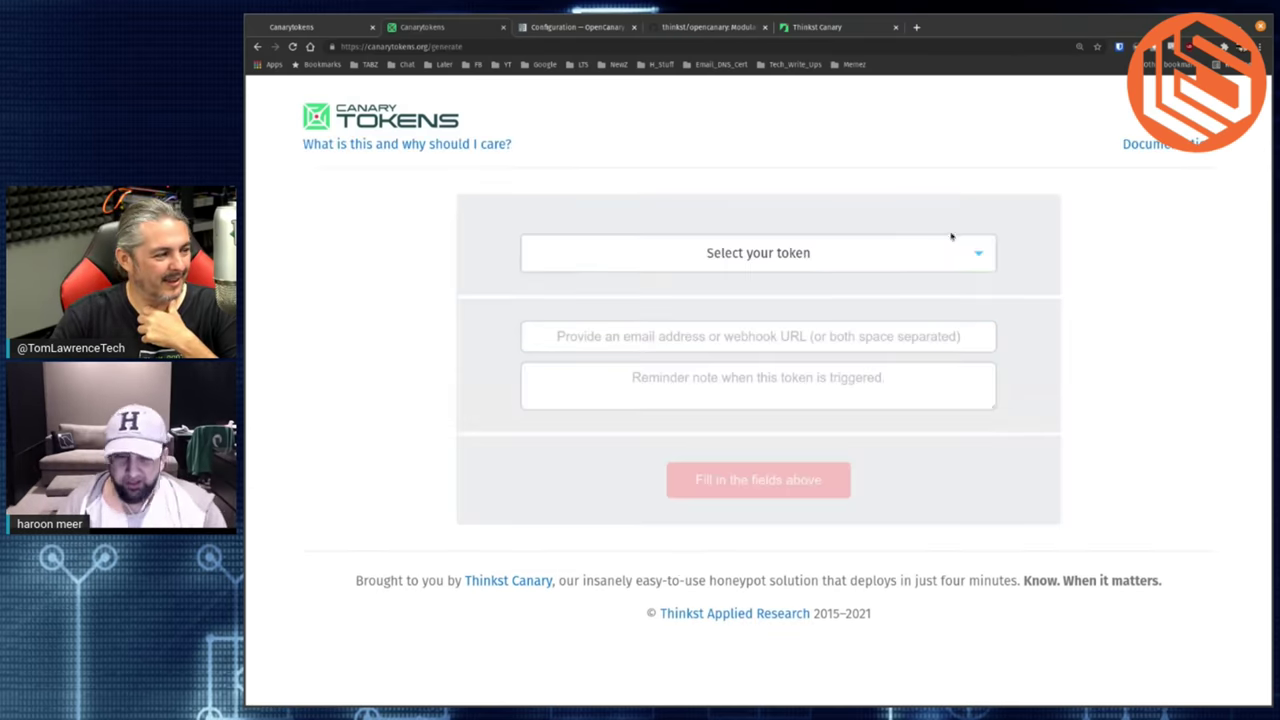
# - Create a Web bug / URL token with the alert e-mail address and memo 'Slack test Token'
pyautogui.click(902, 252)
pyautogui.click(762, 287)
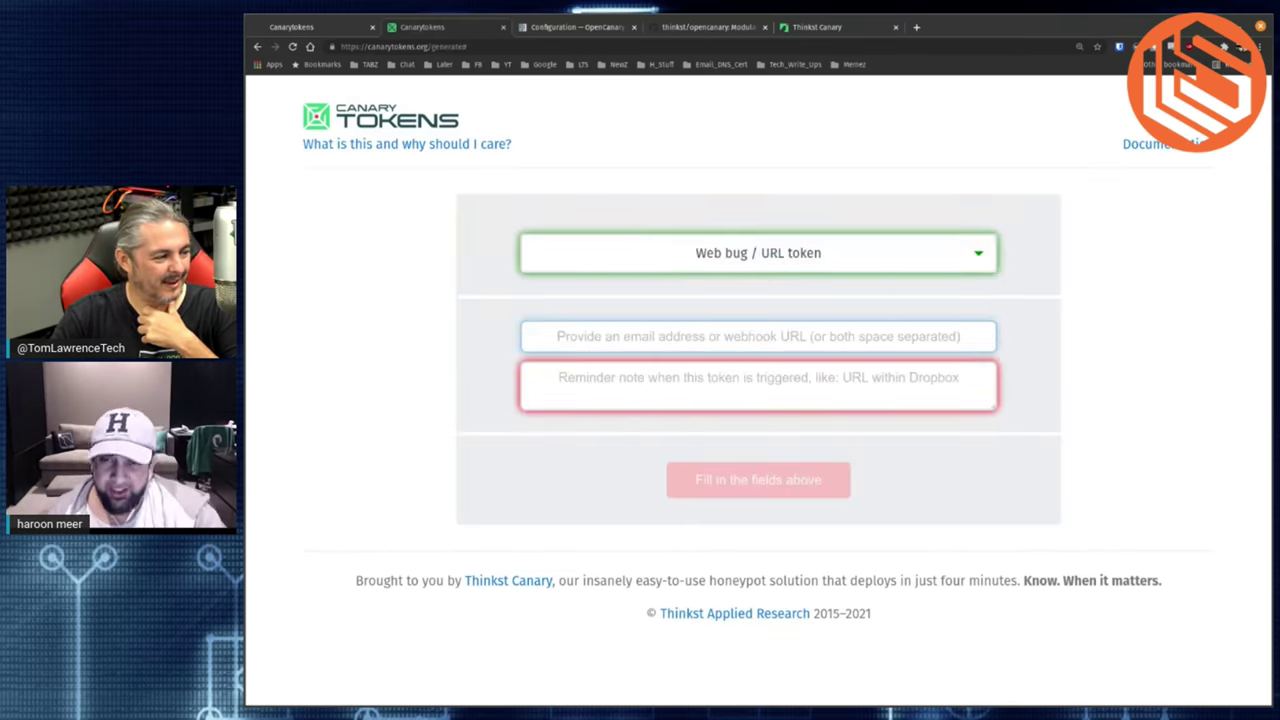
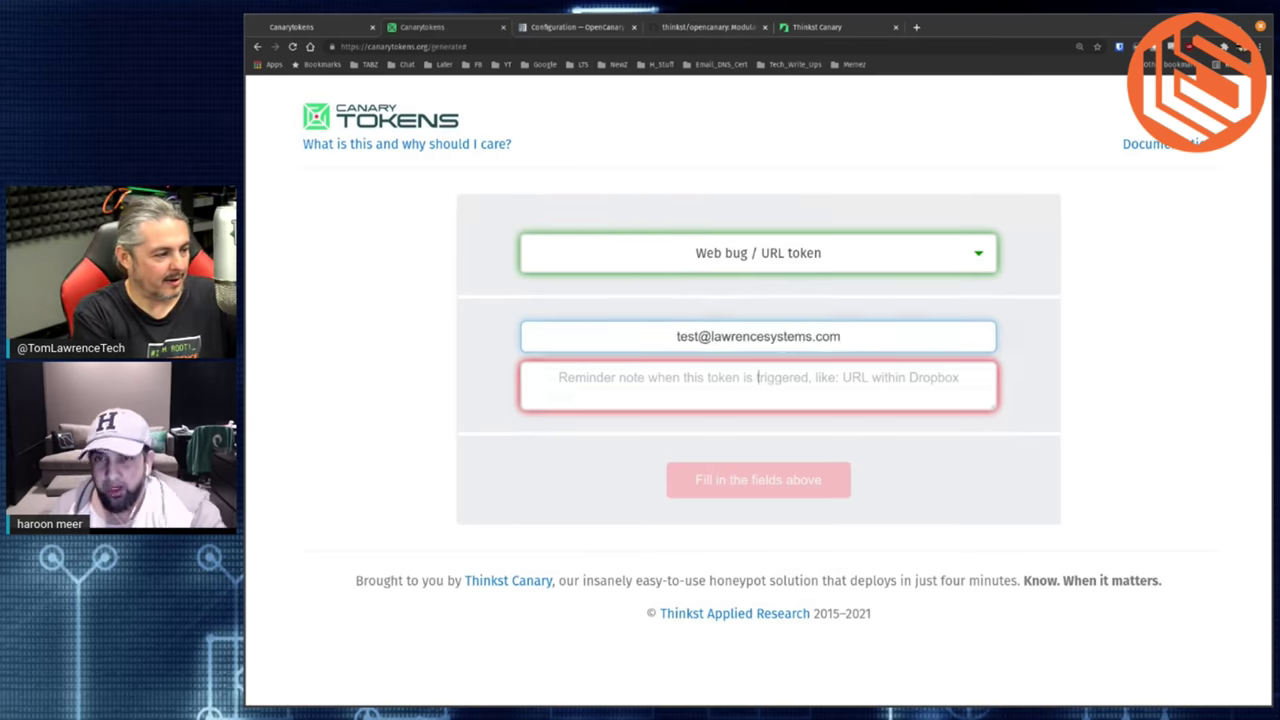
pyautogui.press('Tab')
pyautogui.write('Slack ')
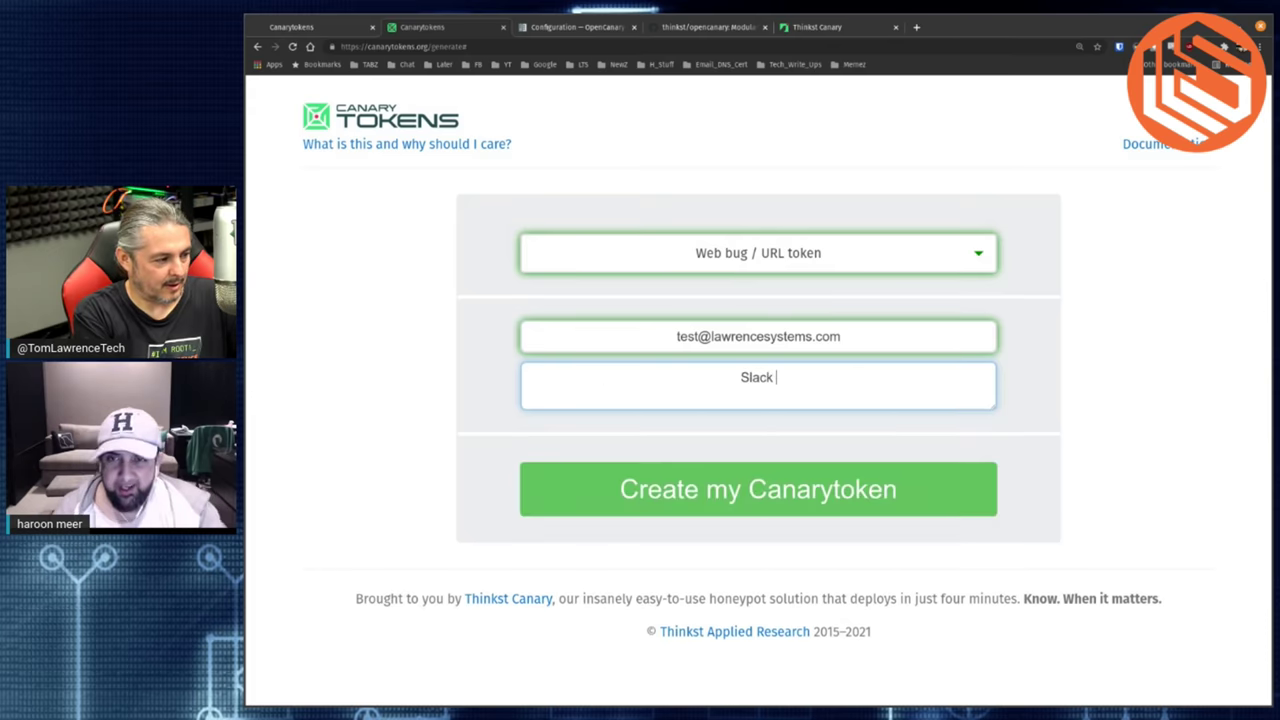
pyautogui.write('test Token')
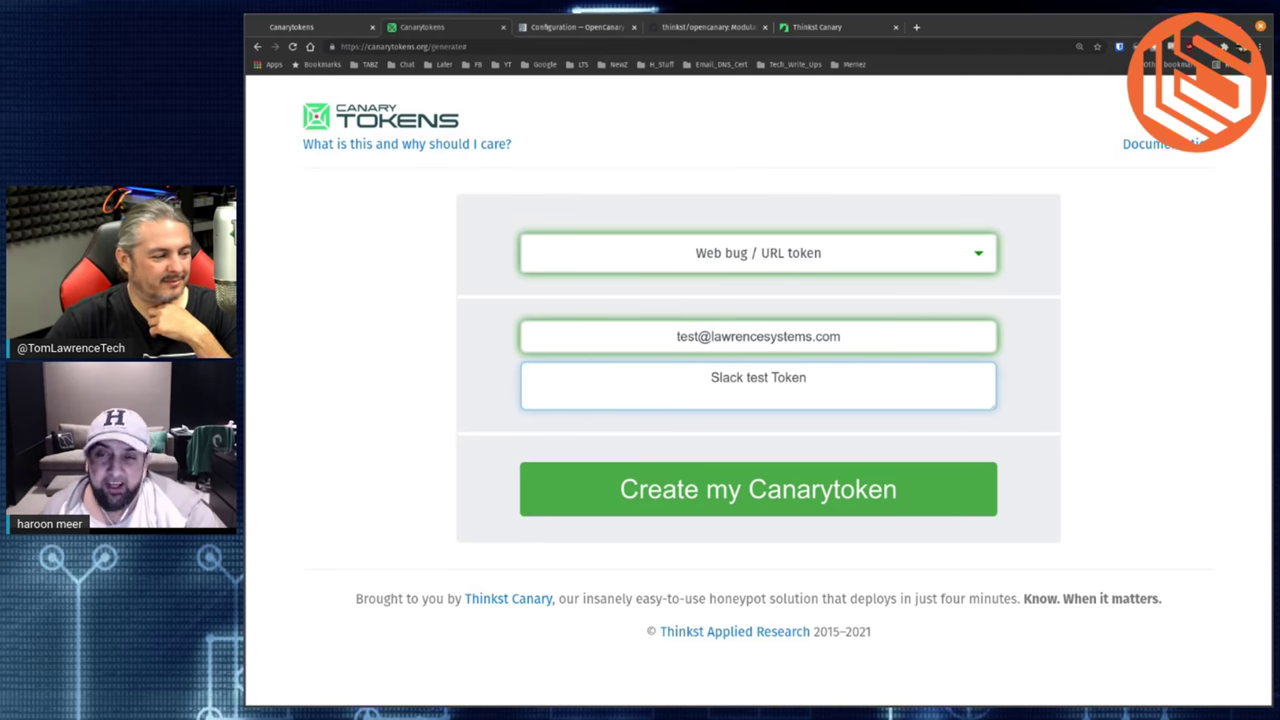
pyautogui.click(791, 488)
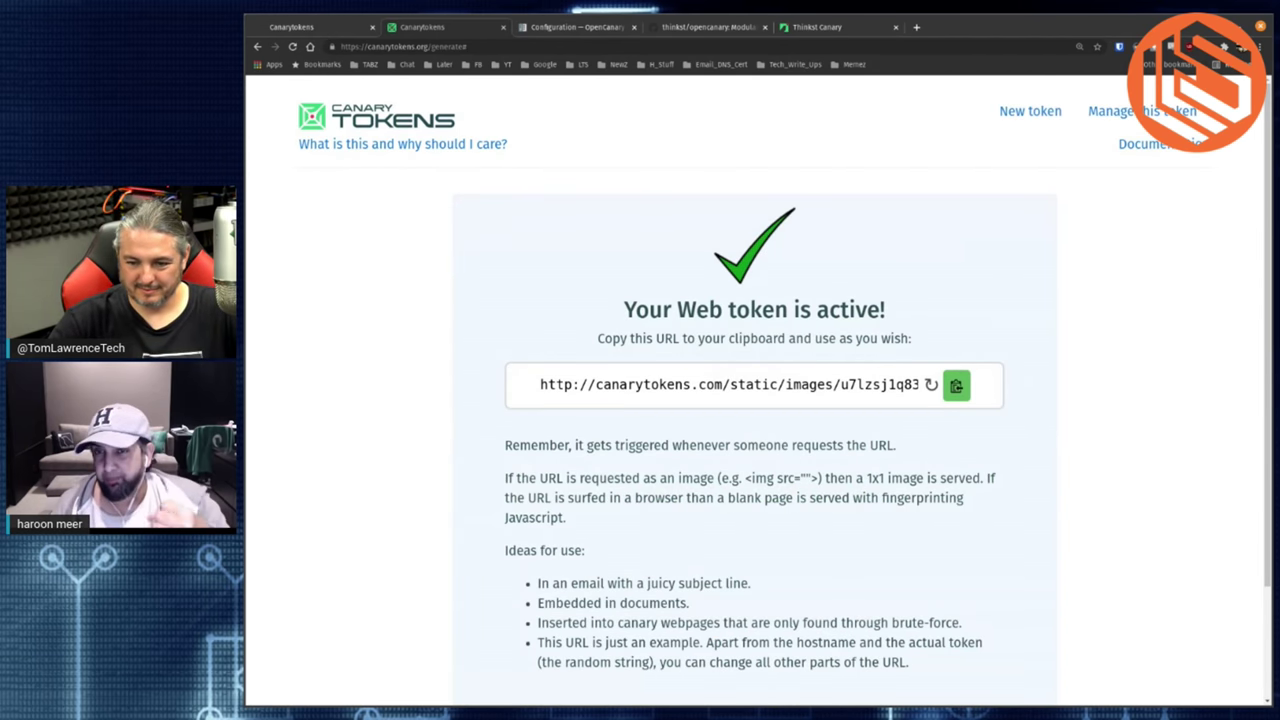
# - Review the web token's settings, then return to a blank generator form
pyautogui.click(1115, 110)
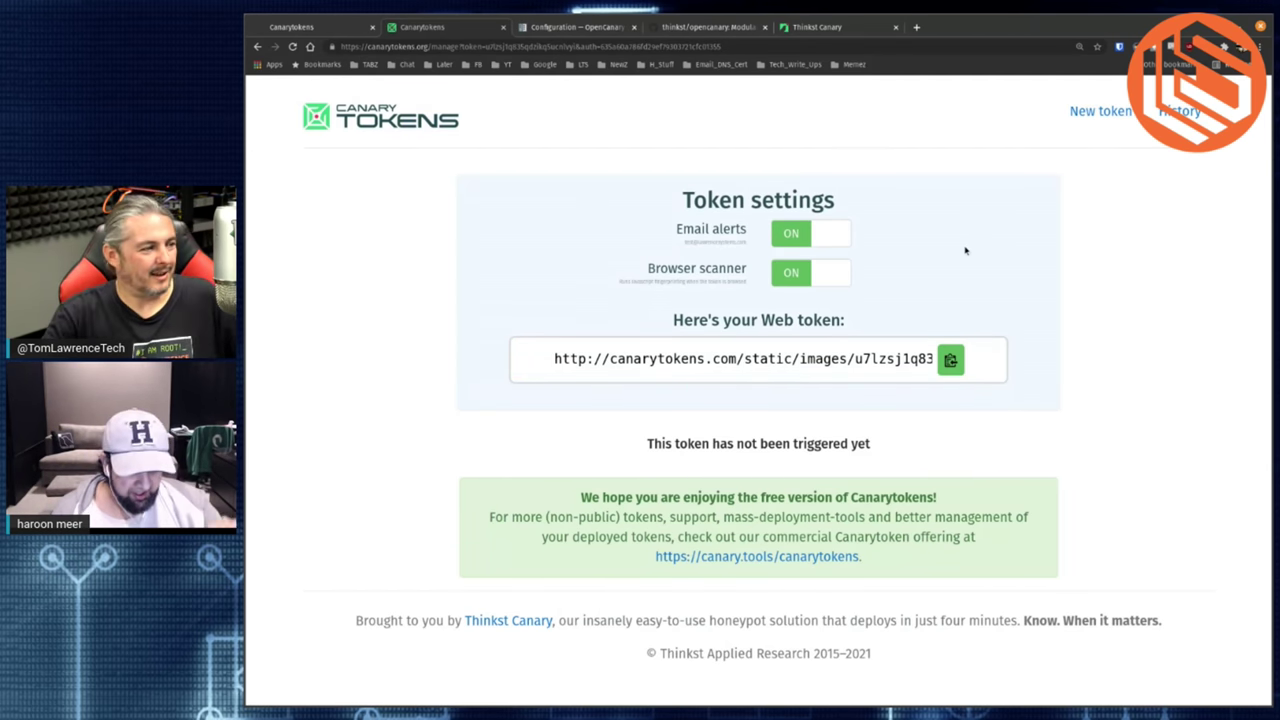
pyautogui.click(1088, 118)
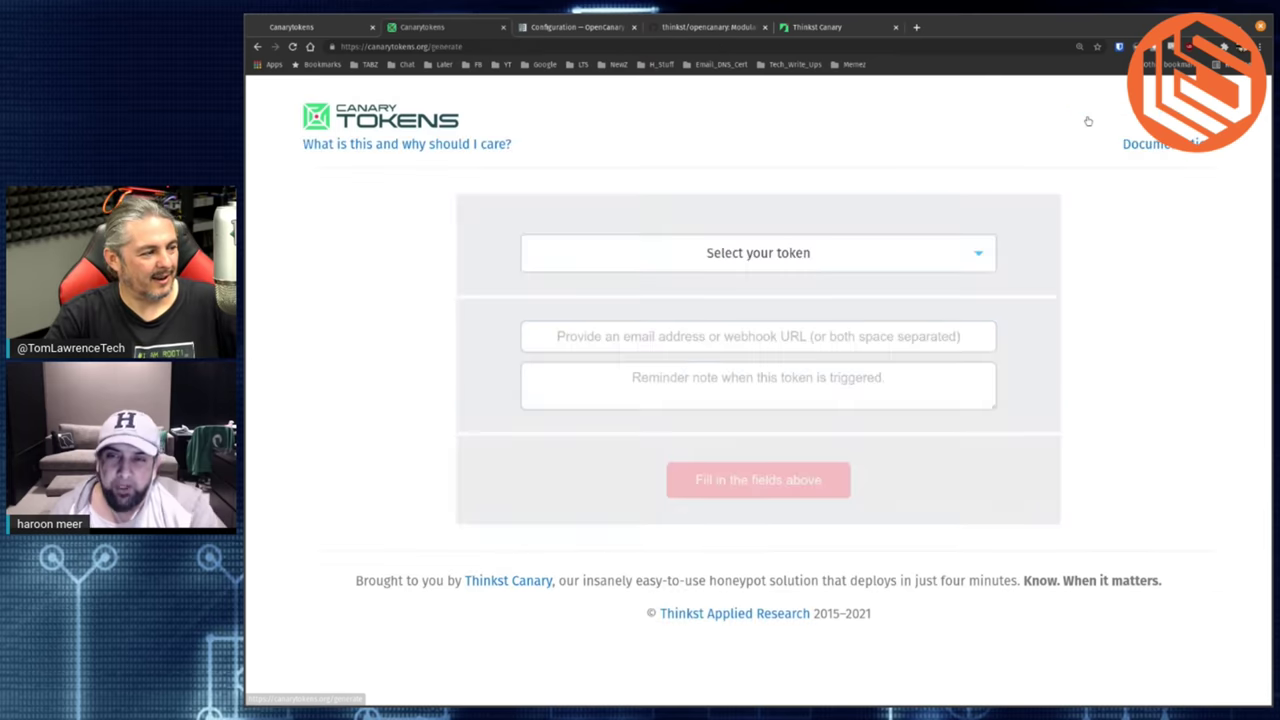
# - Select Web bug / URL token, then reopen the type list and scroll through the other token types
pyautogui.click(829, 253)
pyautogui.click(833, 296)
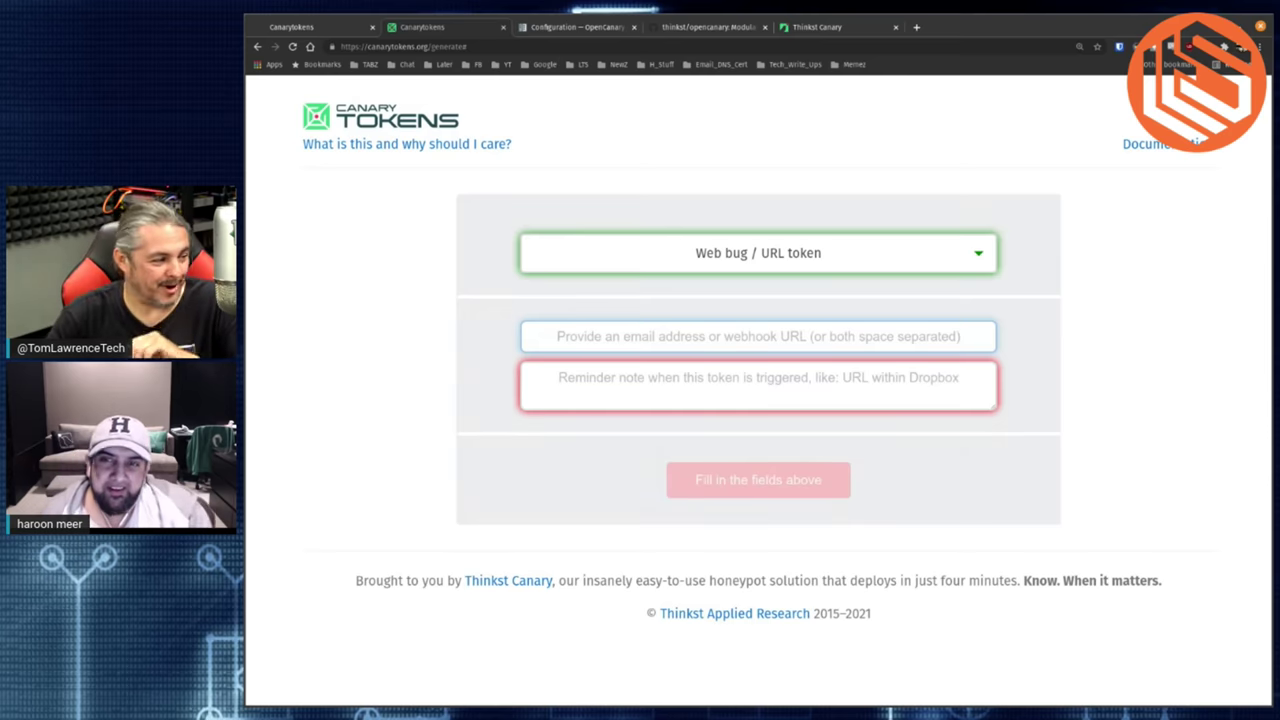
pyautogui.click(943, 249)
pyautogui.scroll(-3, 859, 366)
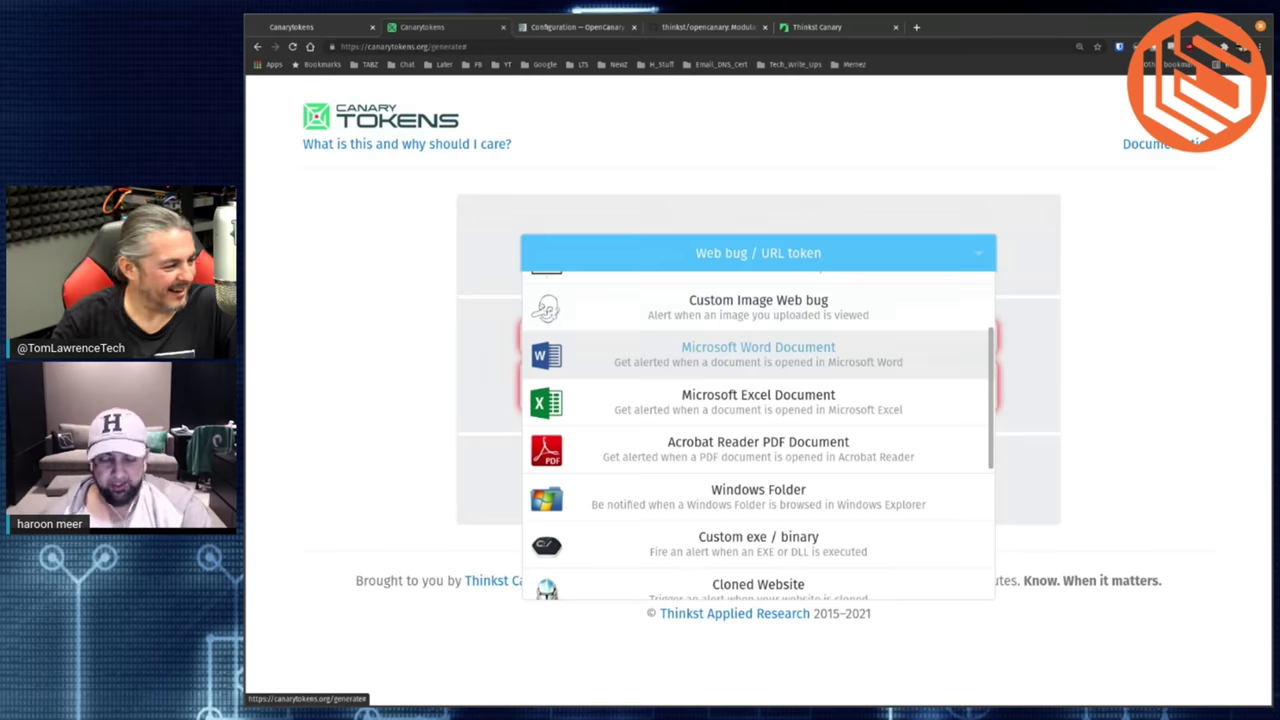
# - Switch the token type to Windows Folder, then reopen the list and scroll to the last types
pyautogui.scroll(-1, 857, 366)
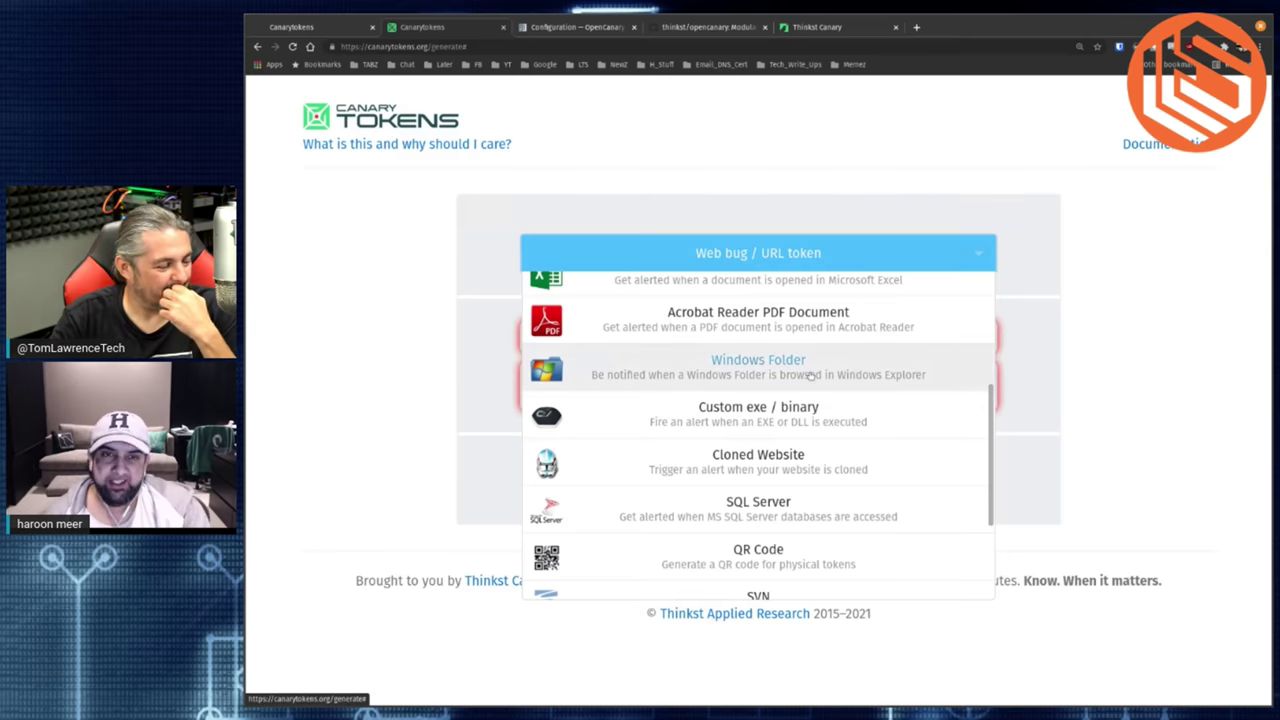
pyautogui.click(810, 375)
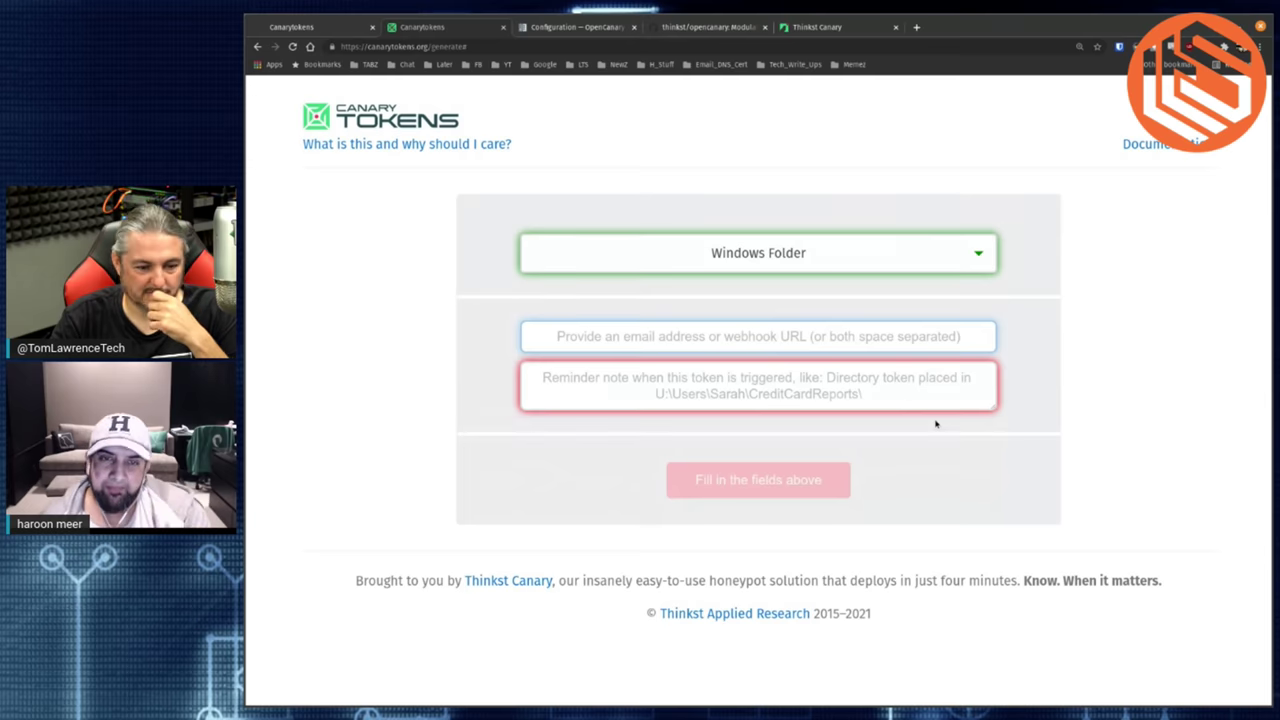
pyautogui.press('Tab')
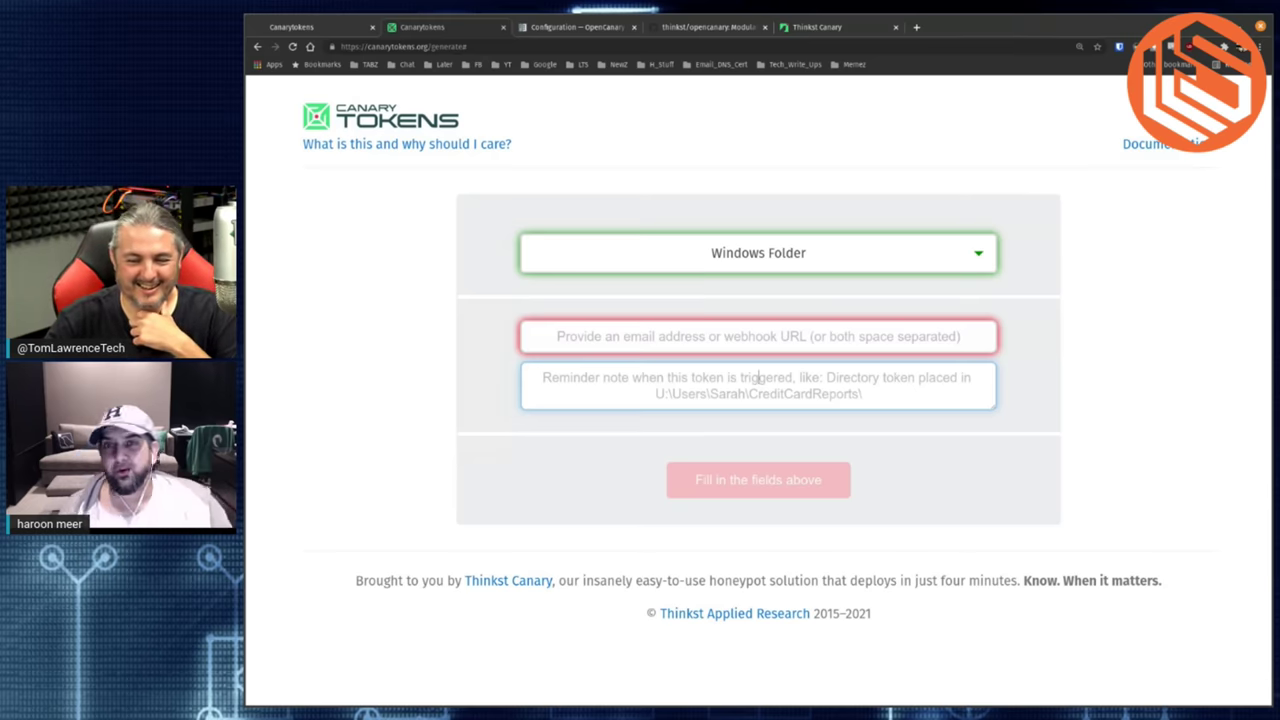
pyautogui.click(860, 252)
pyautogui.scroll(-3, 822, 420)
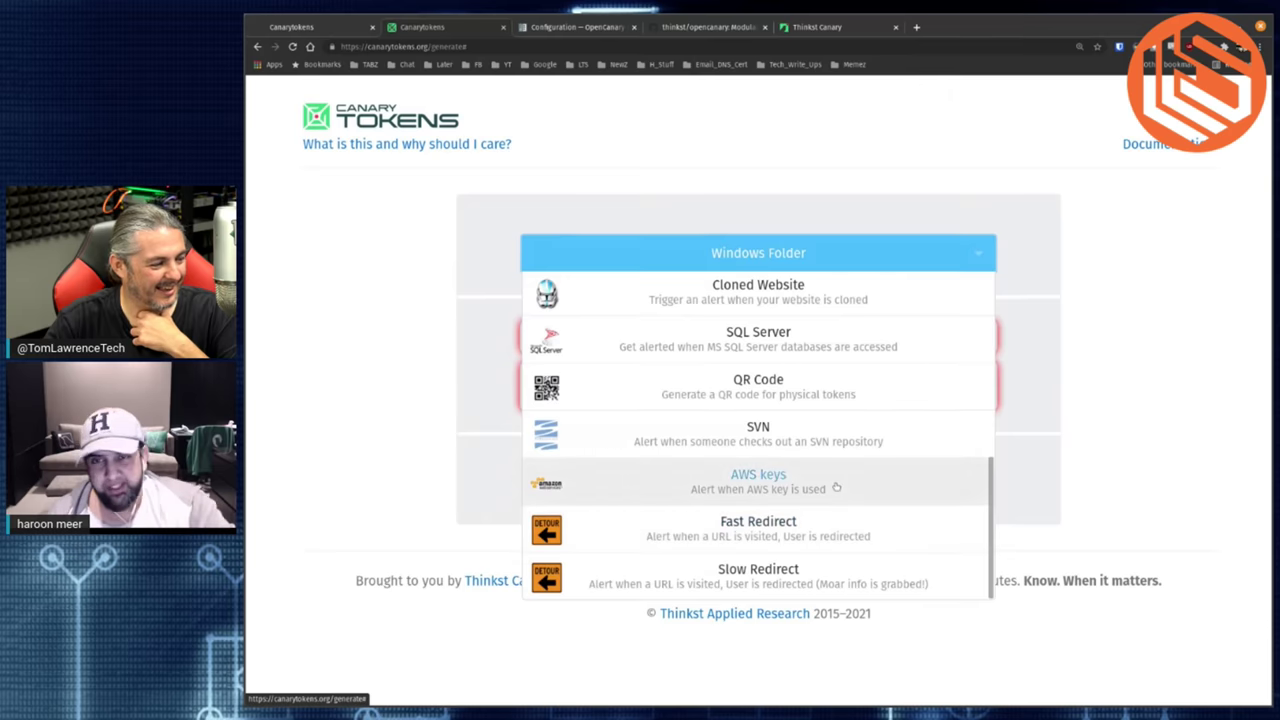
# - Create an AWS keys token with the alert e-mail address and reminder note 'testing AWS'
pyautogui.click(836, 487)
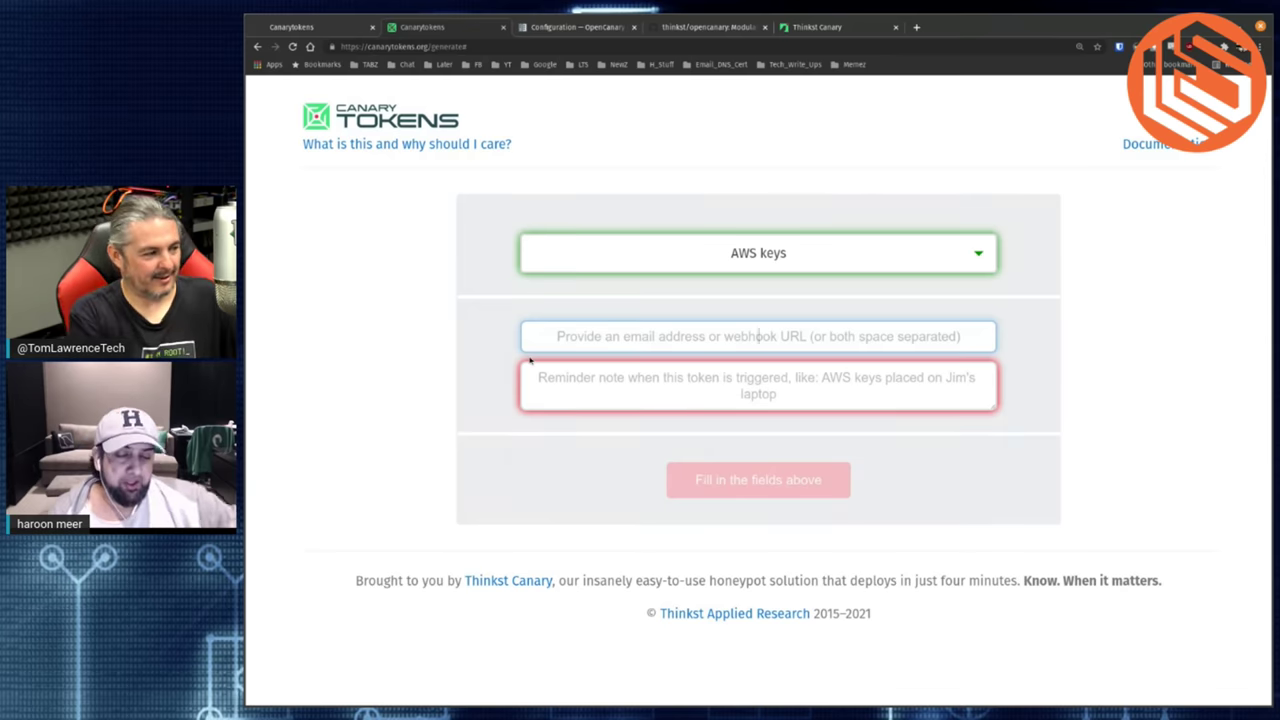
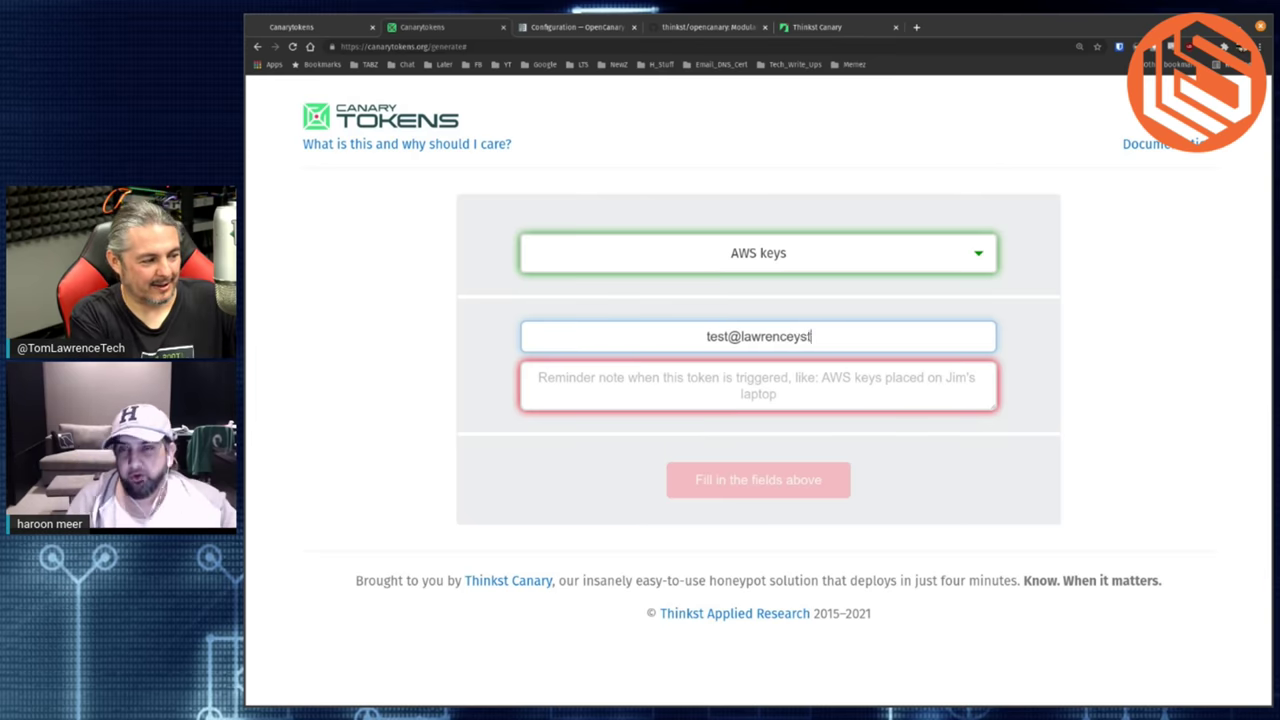
pyautogui.press('Tab')
pyautogui.write('tes')
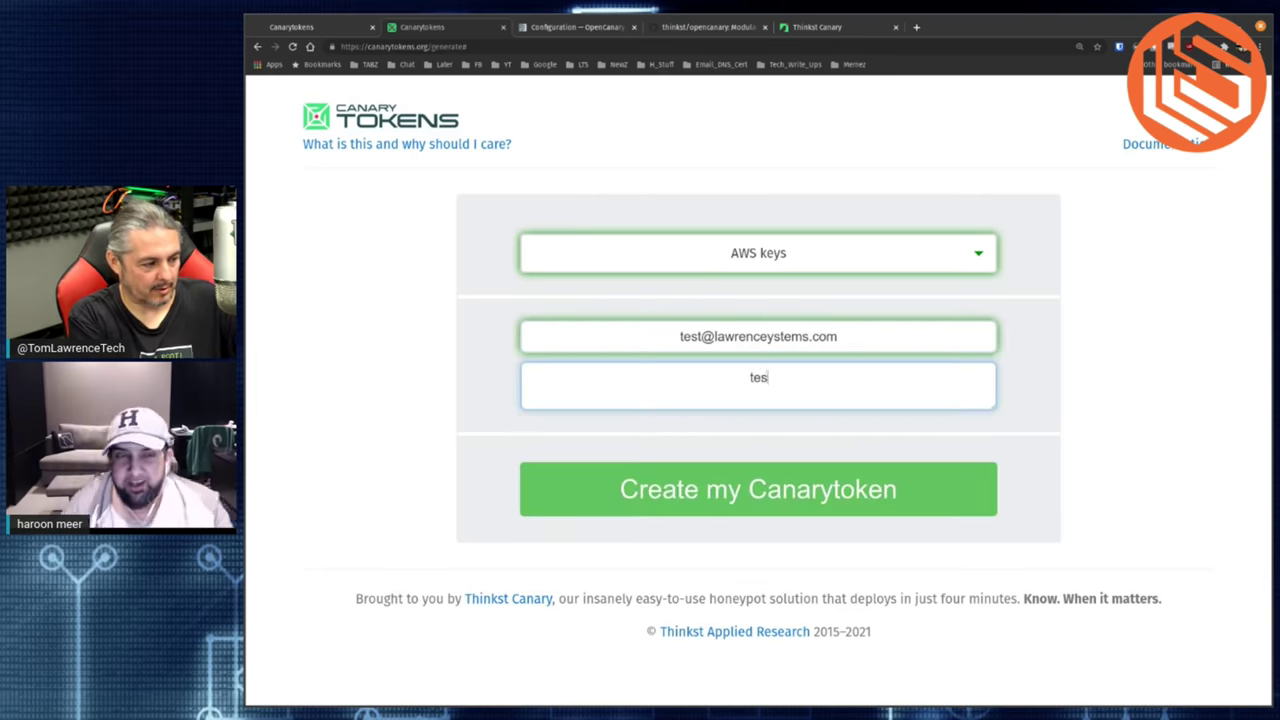
pyautogui.write('ting AWS')
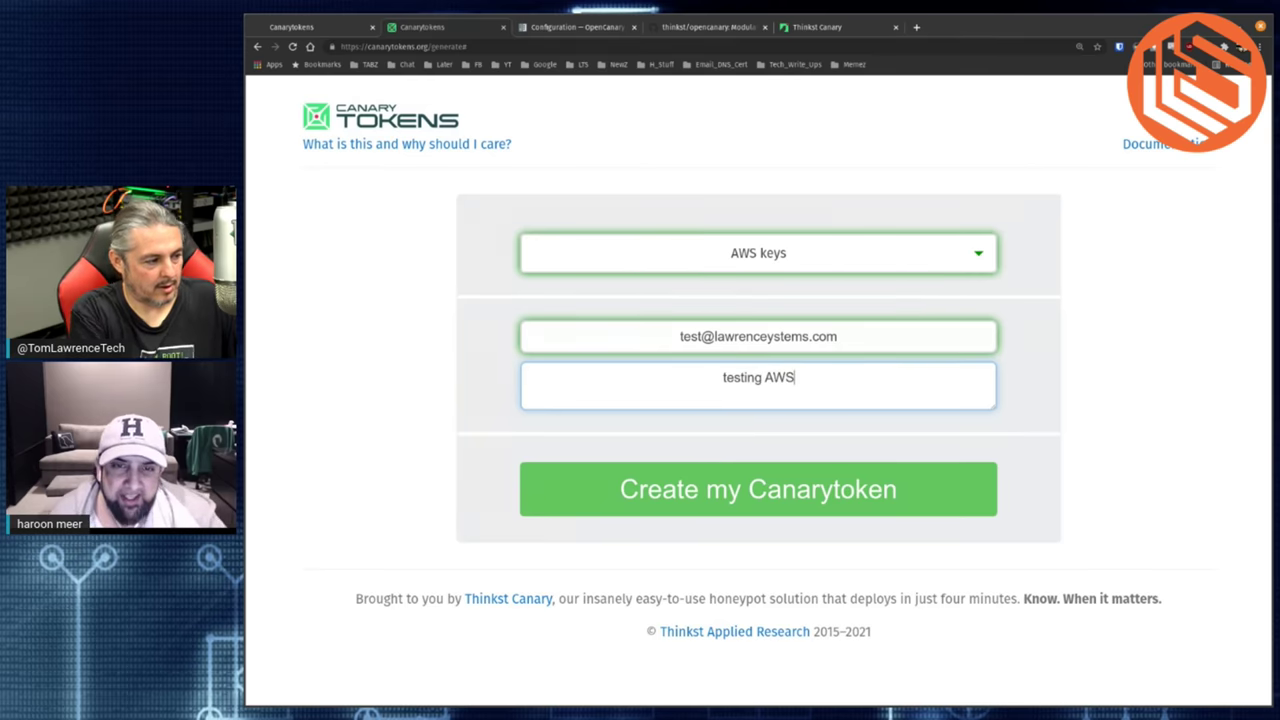
pyautogui.click(690, 491)
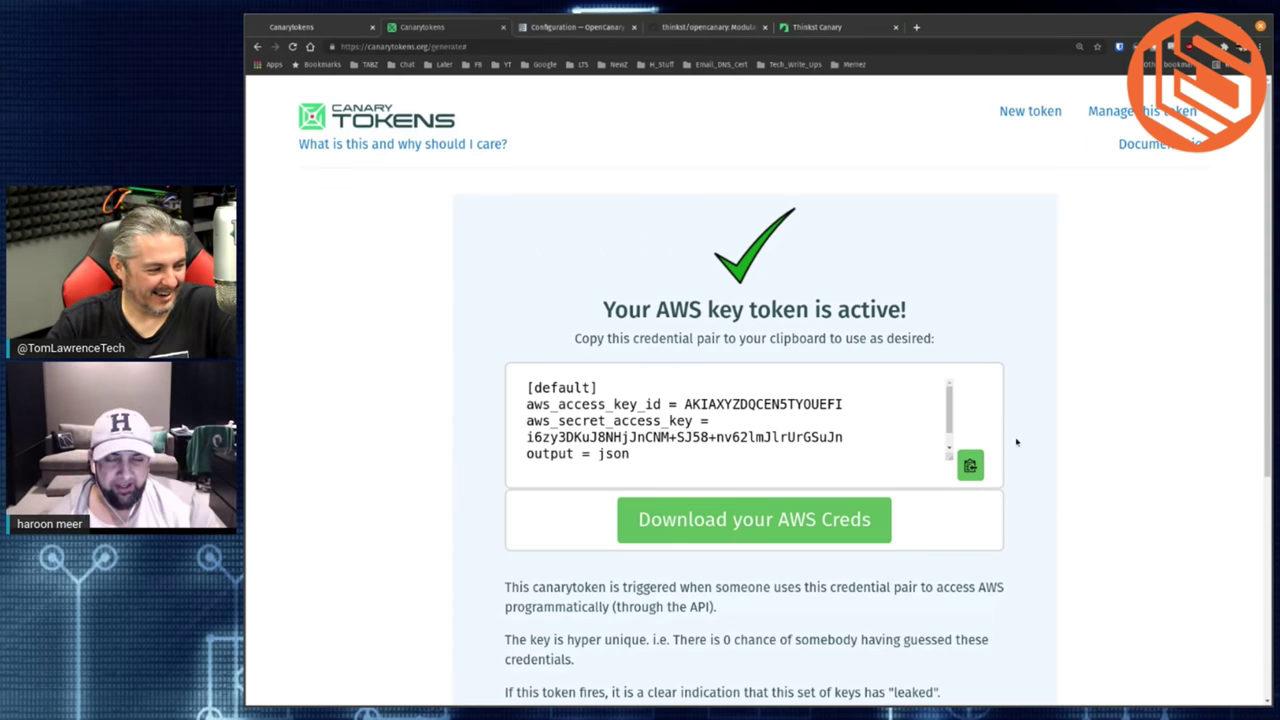
# - Scroll through the AWS credential box to read the key pair, output json and region us-east-2
pyautogui.click(951, 421)
pyautogui.scroll(-1, 951, 450)
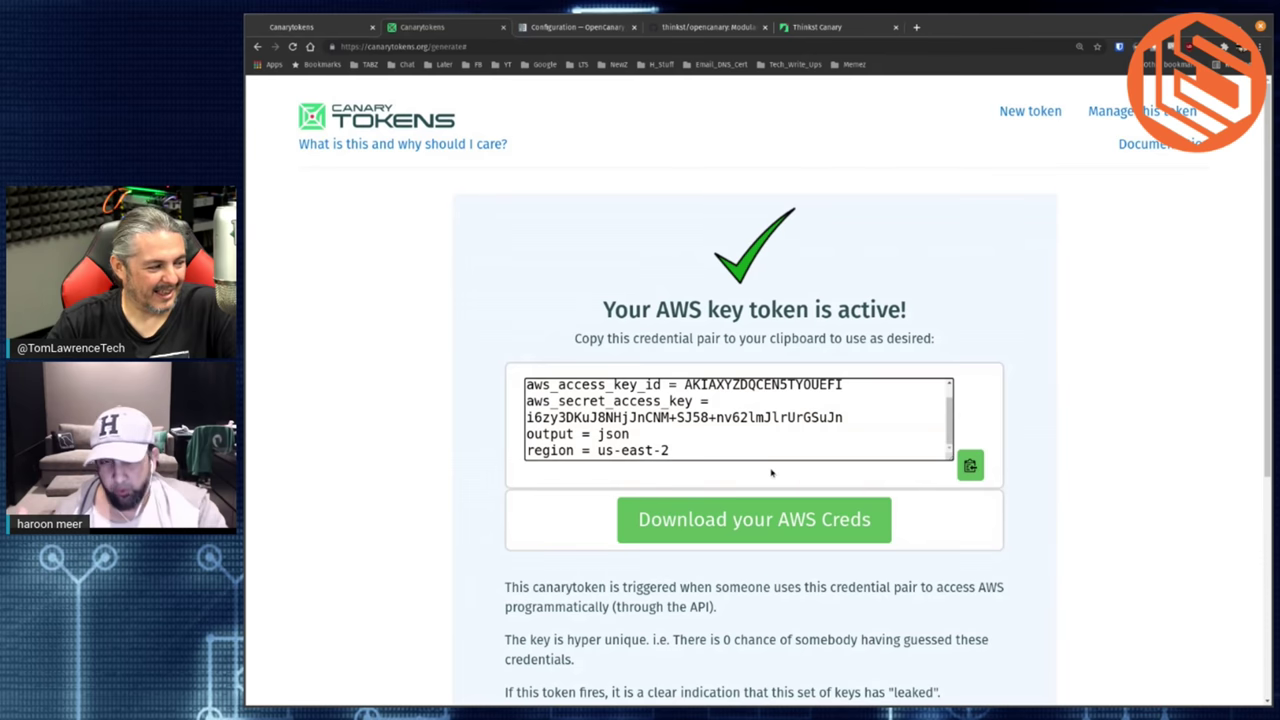
pyautogui.scroll(1, 763, 420)
pyautogui.scroll(-1, 762, 418)
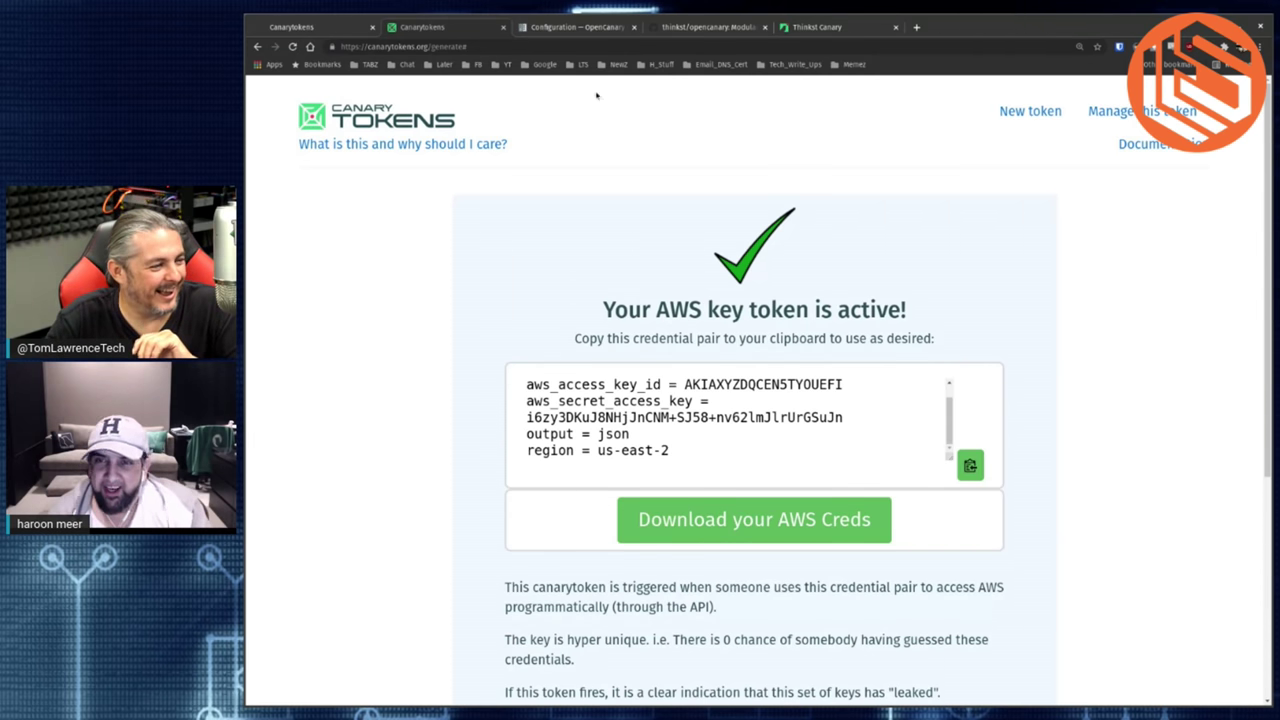
# - Start a new token and pick Windows Folder from the token type list
pyautogui.click(1040, 116)
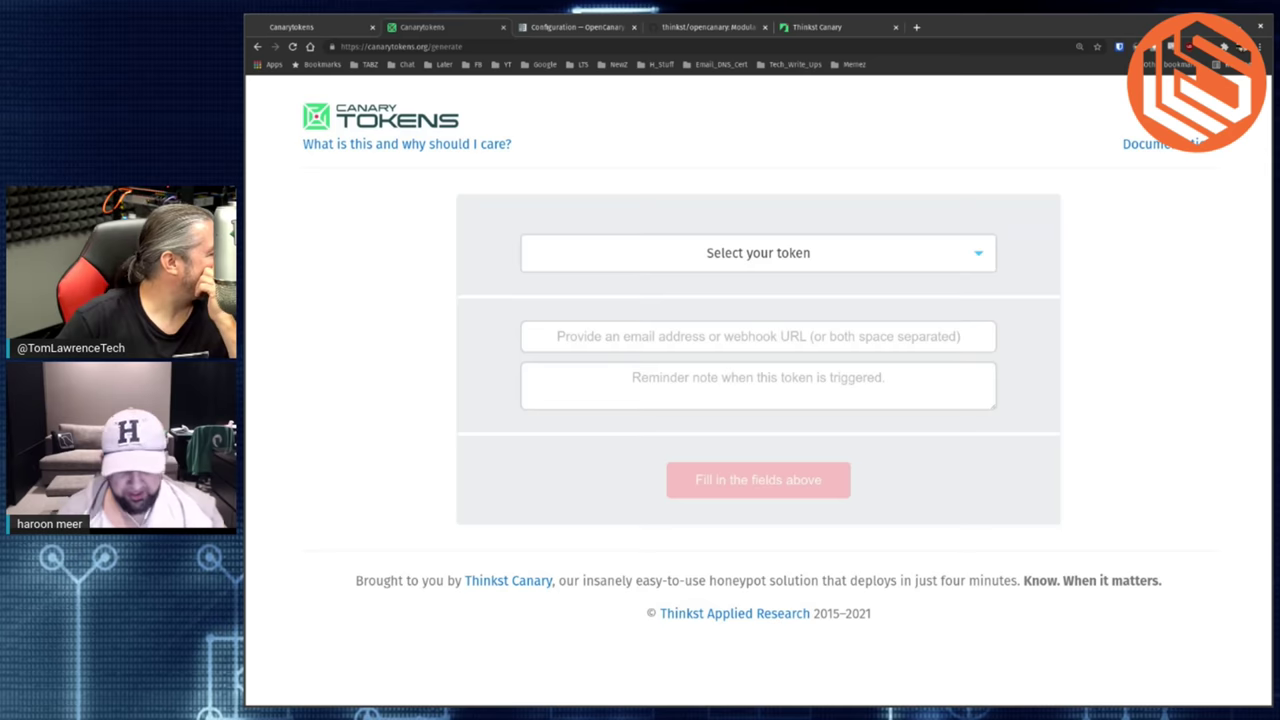
pyautogui.click(956, 256)
pyautogui.scroll(-2, 870, 300)
pyautogui.scroll(-4, 864, 314)
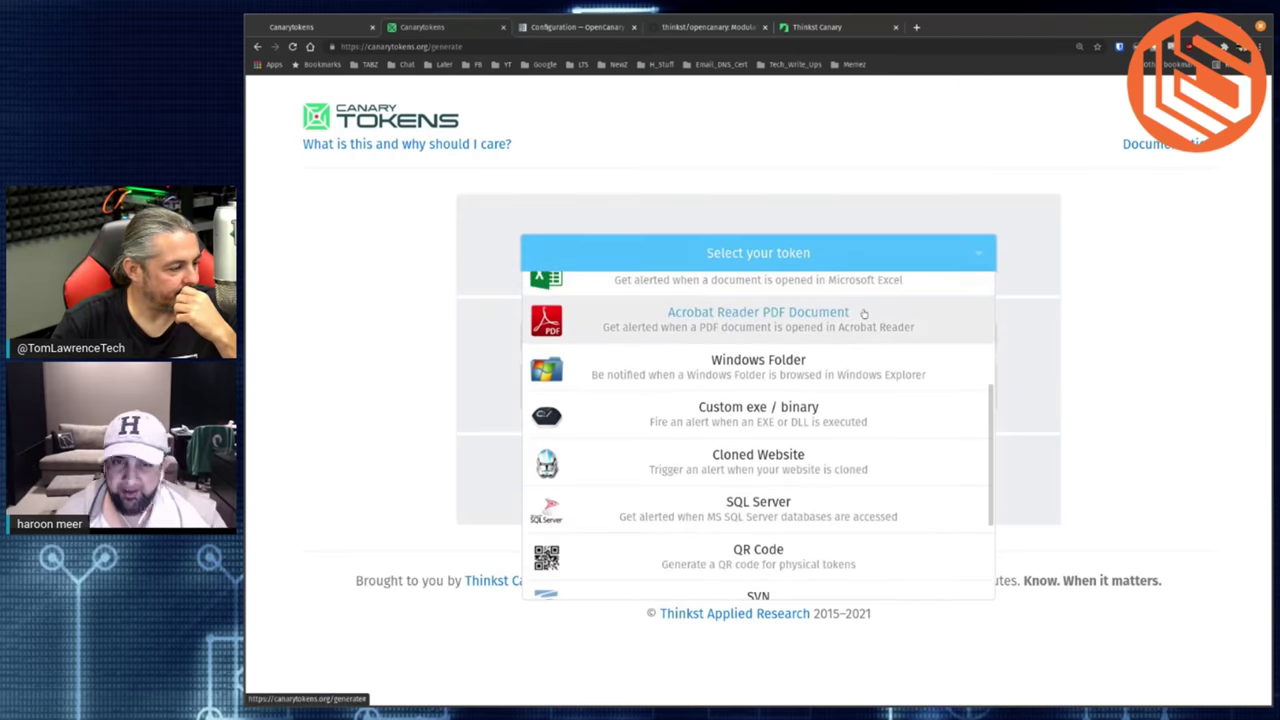
pyautogui.scroll(3, 800, 380)
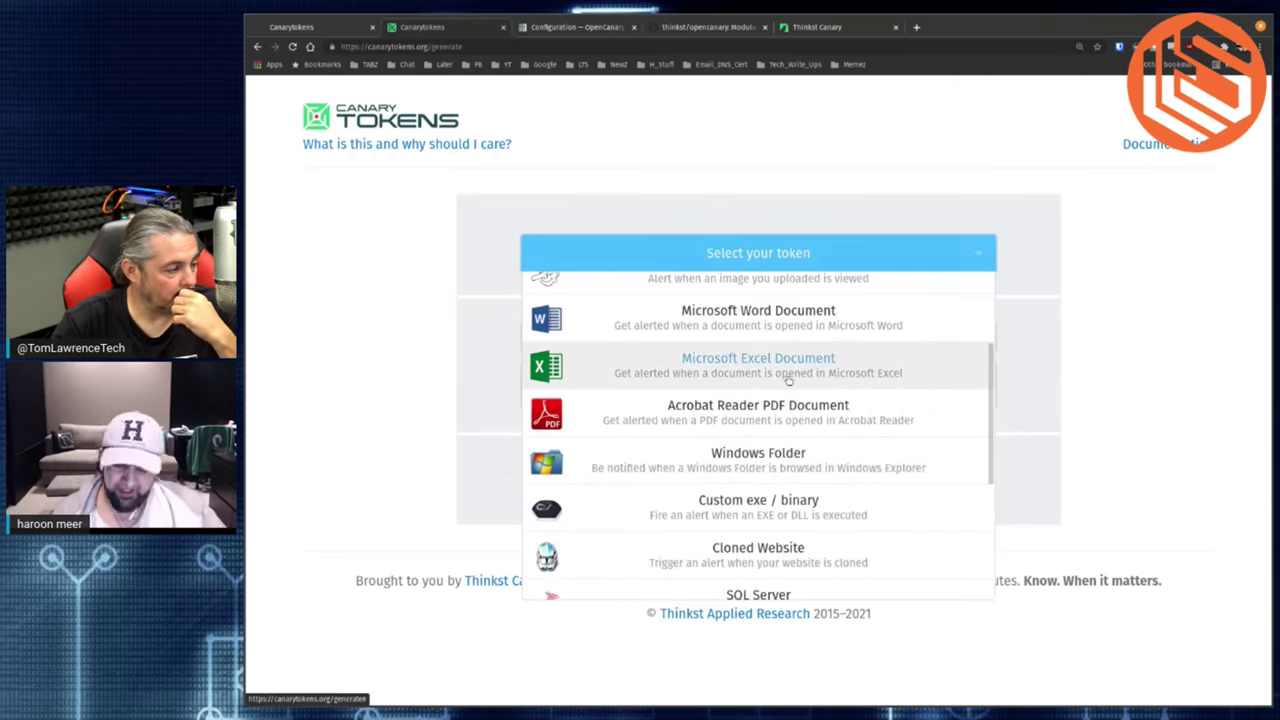
pyautogui.scroll(2, 788, 380)
pyautogui.scroll(2, 788, 380)
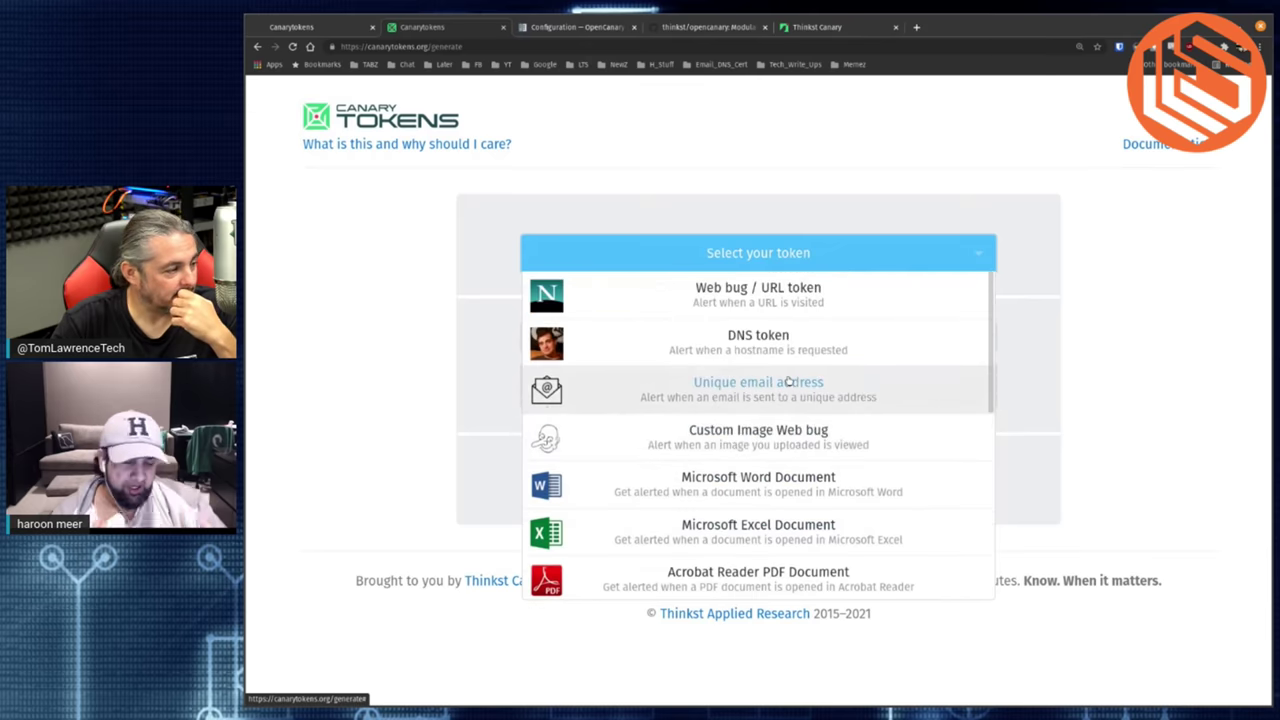
pyautogui.scroll(-4, 788, 380)
pyautogui.click(775, 406)
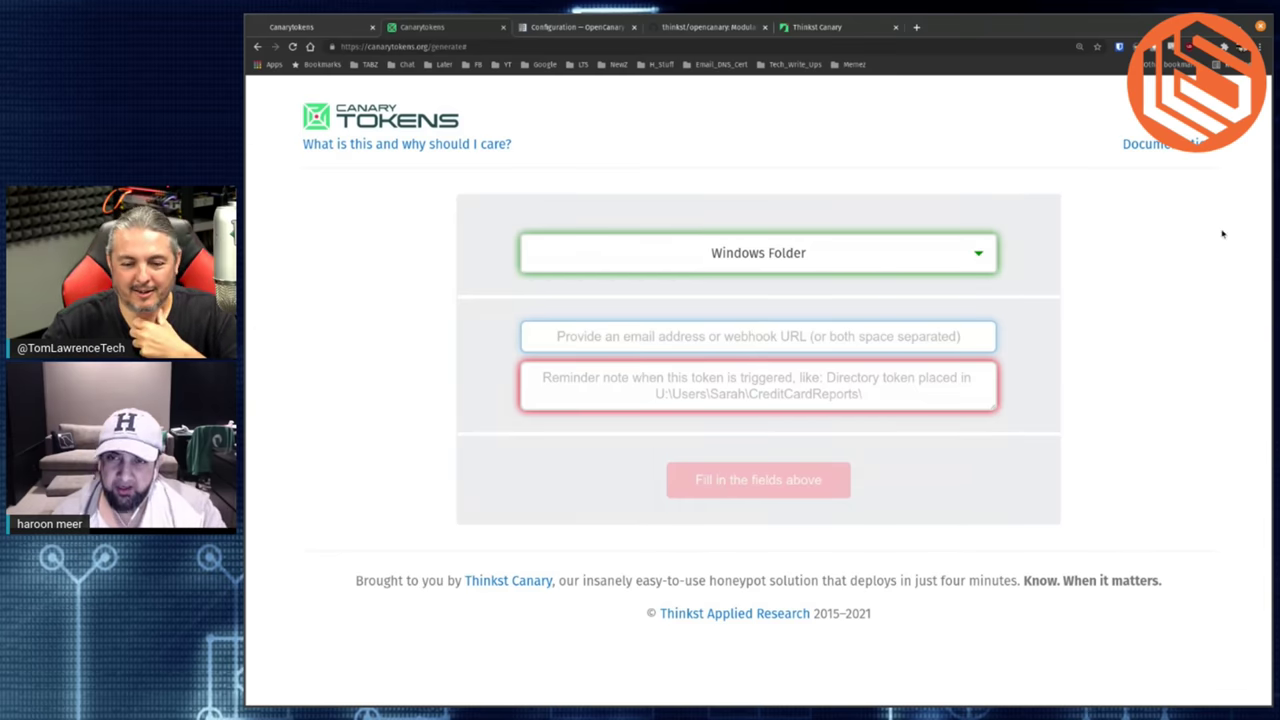
# - Switch the token type to QR Code
pyautogui.click(751, 240)
pyautogui.scroll(5, 760, 320)
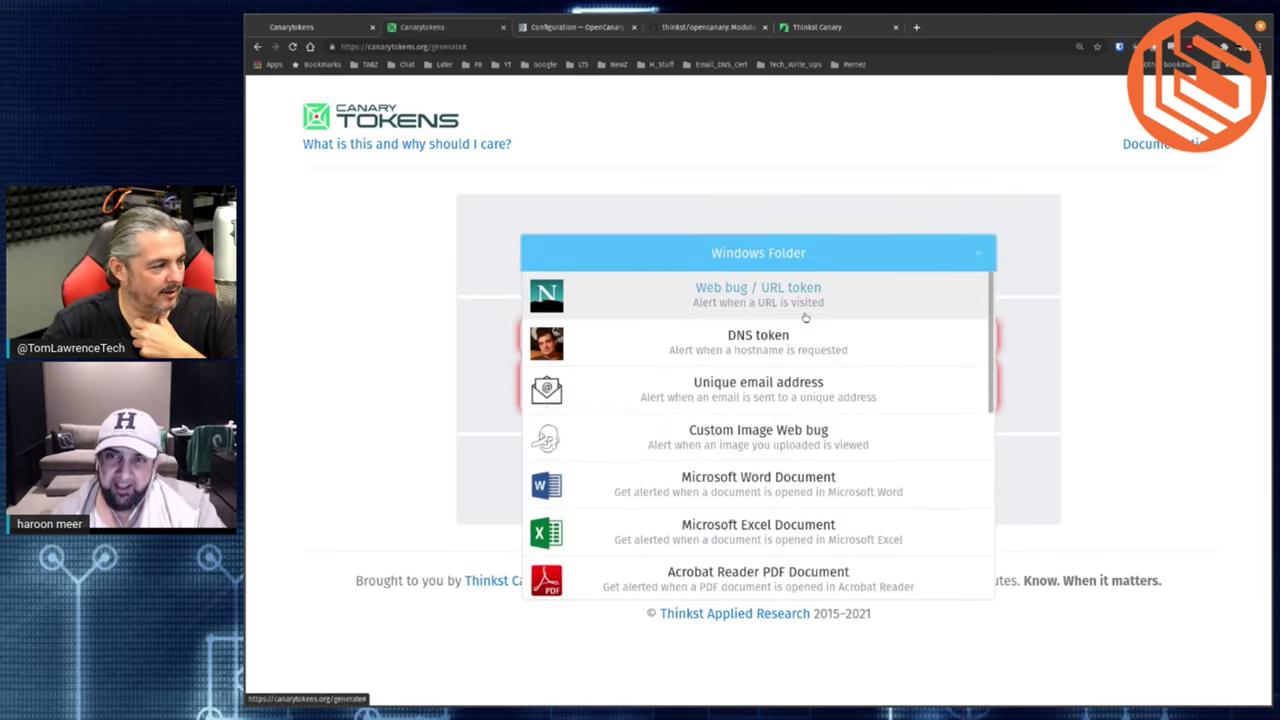
pyautogui.scroll(-5, 805, 317)
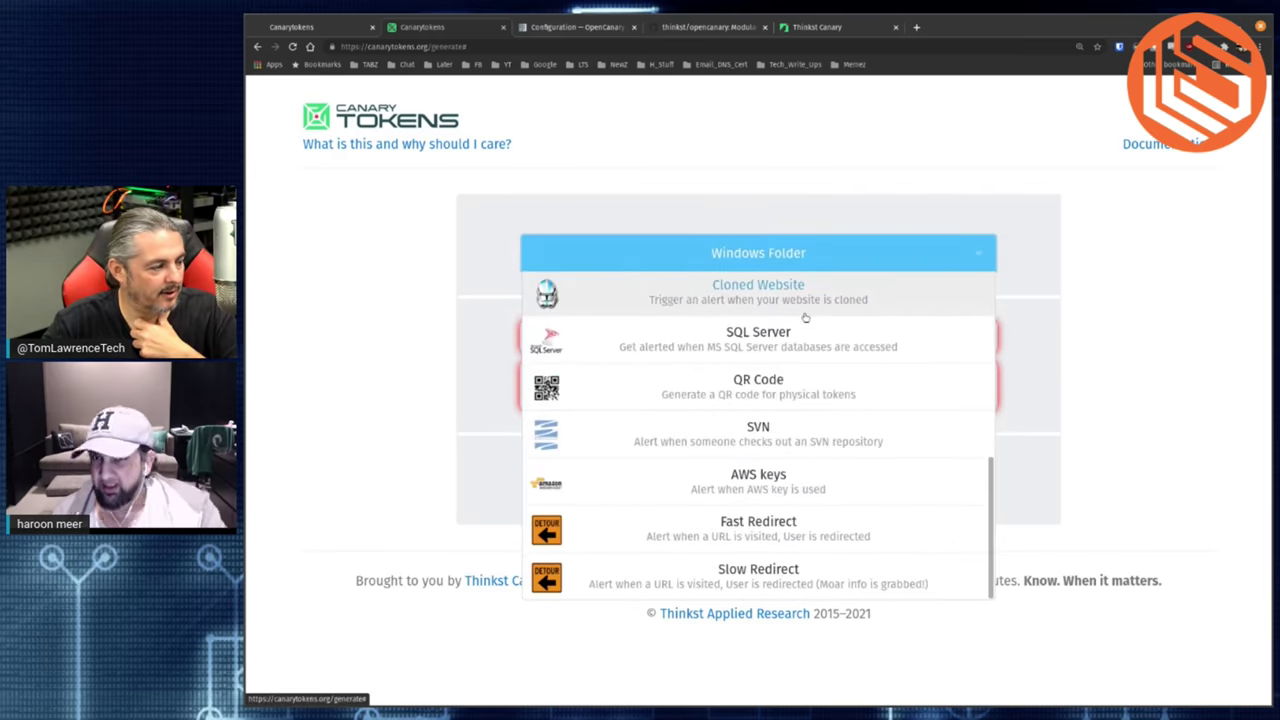
pyautogui.scroll(5, 814, 409)
pyautogui.scroll(-2, 812, 417)
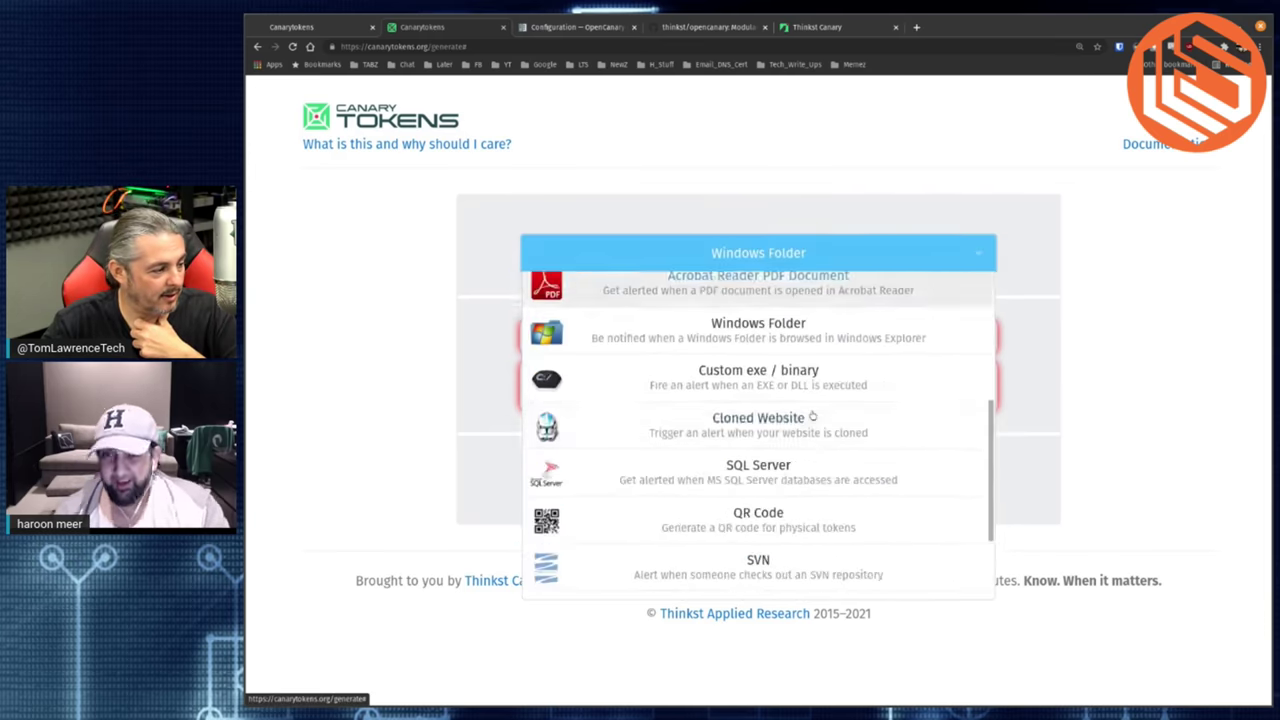
pyautogui.scroll(-3, 812, 417)
pyautogui.click(806, 400)
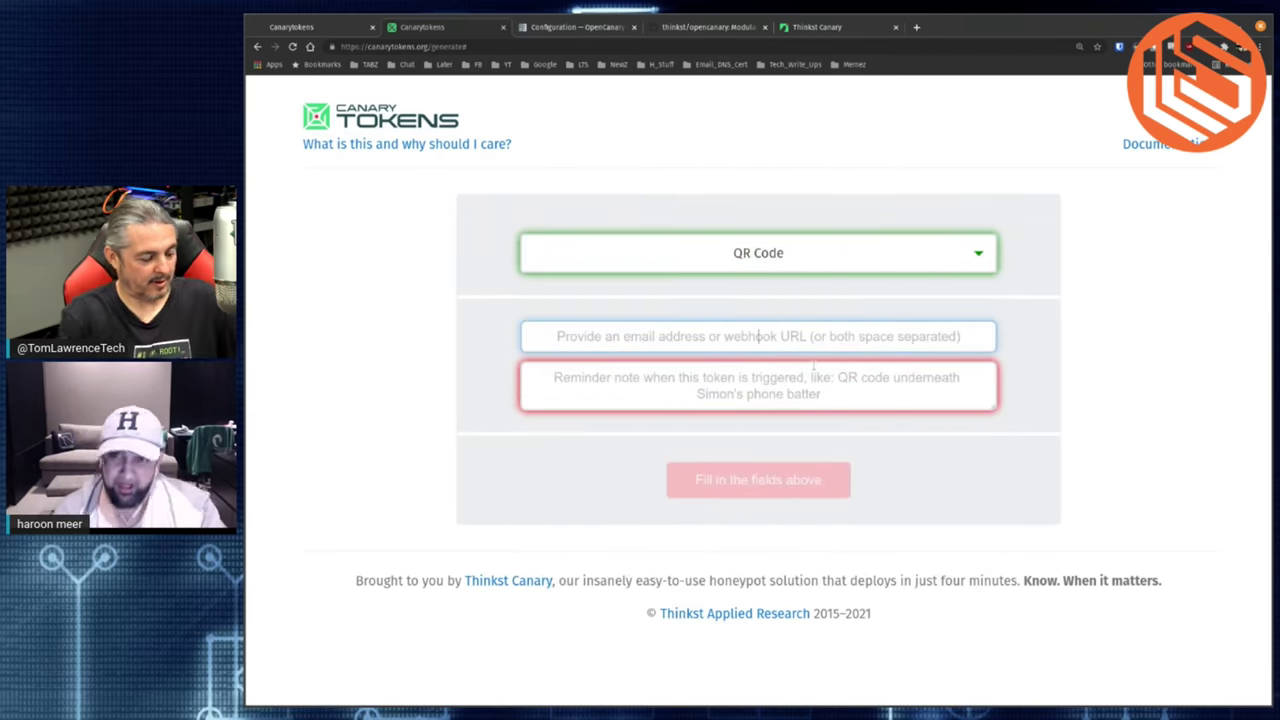
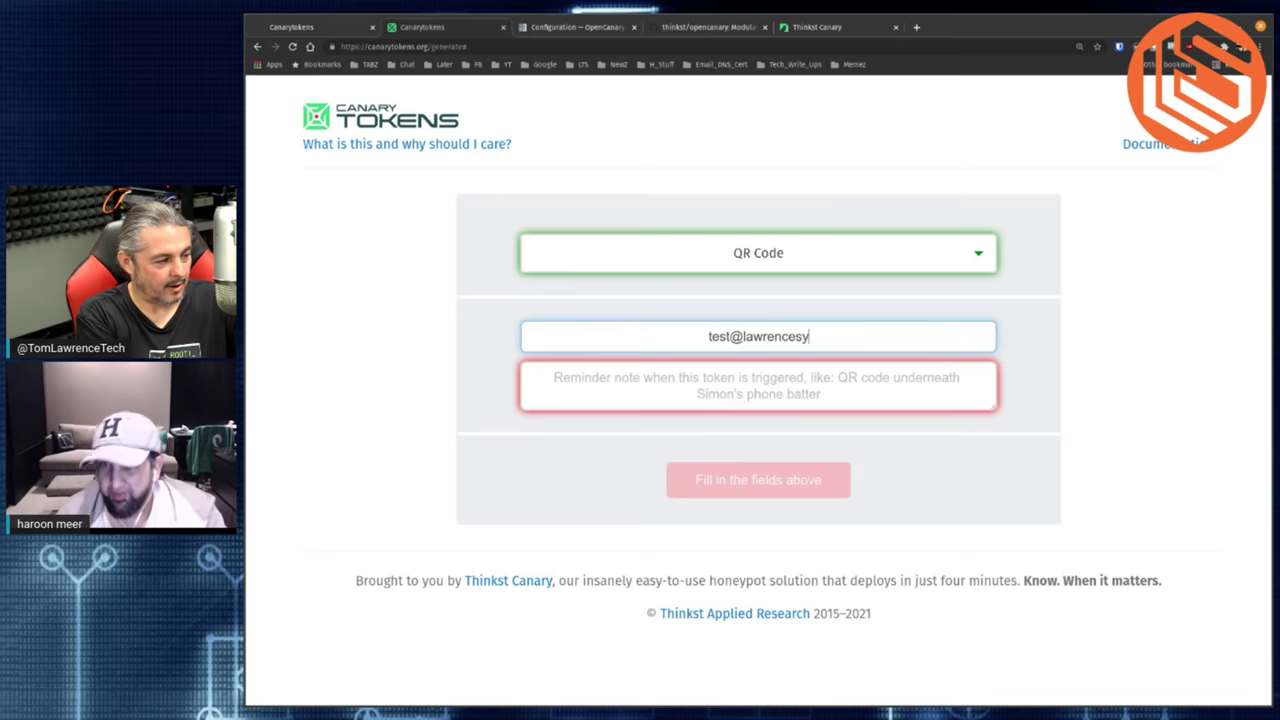
# - Enter the notification e-mail and a reminder note asking how many will scan it from the video interview, then create the token
pyautogui.hotkey('ctrl', 'shift', 'Left')
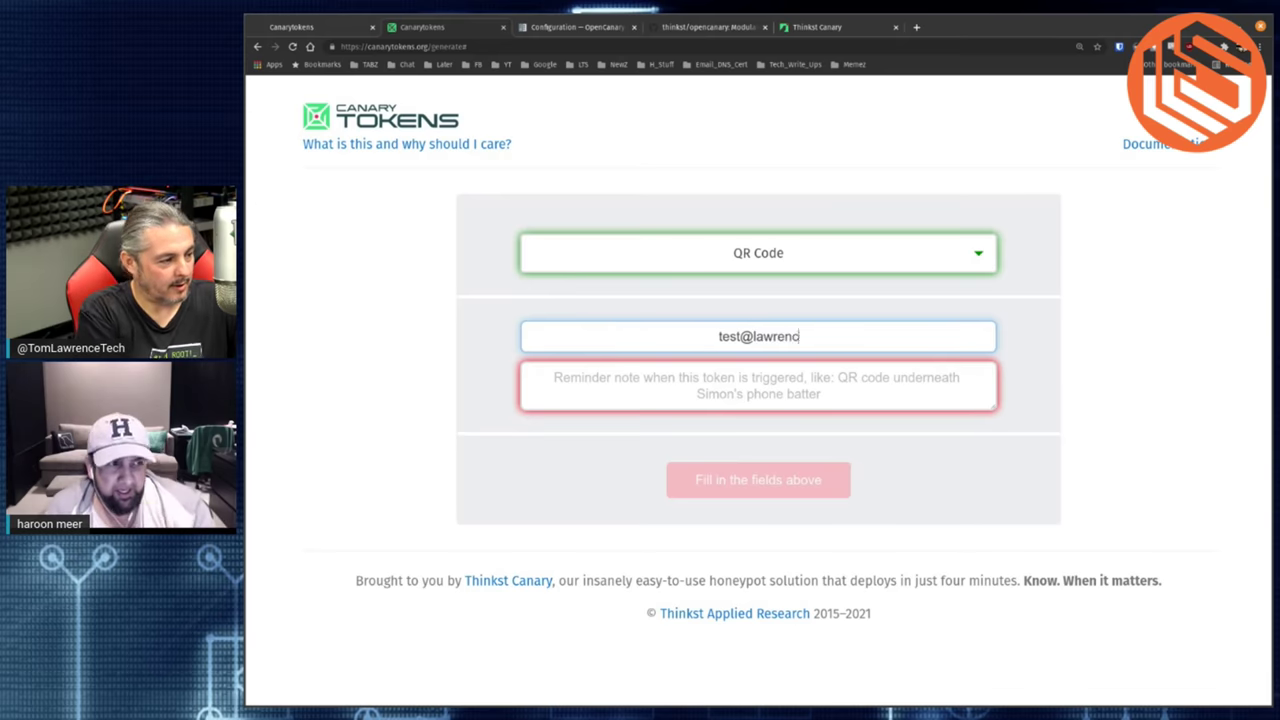
pyautogui.click(755, 378)
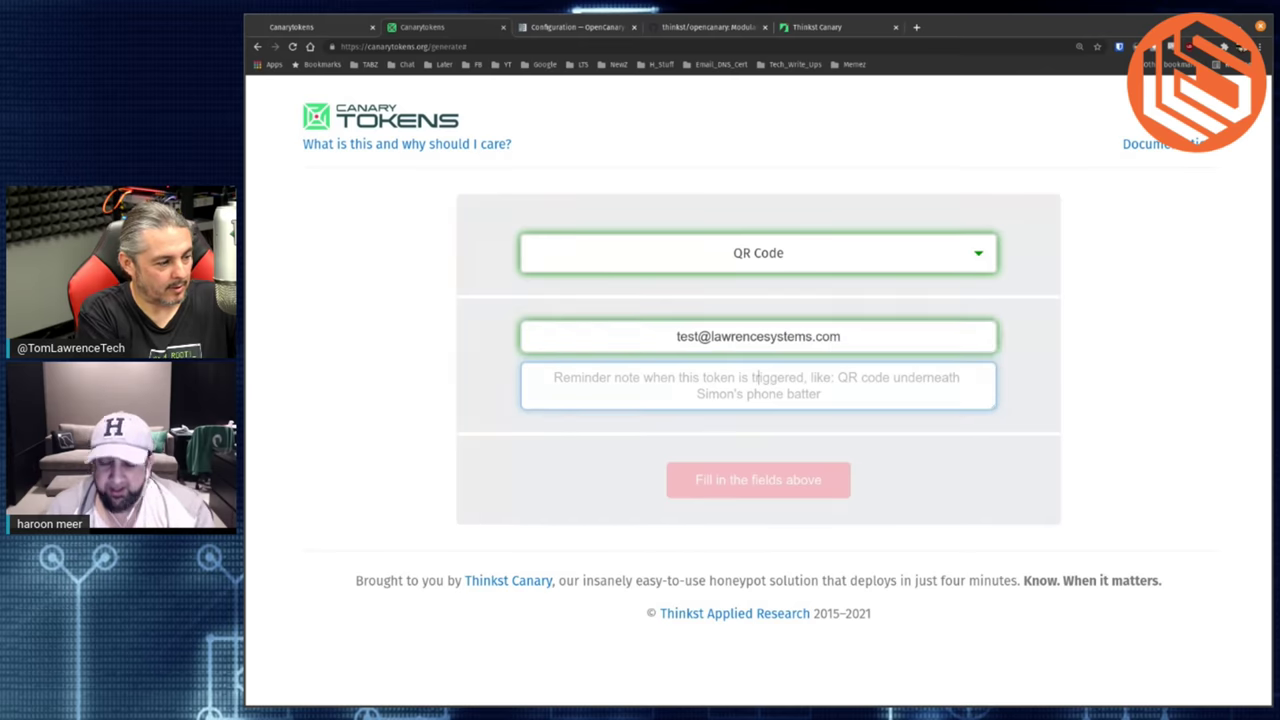
pyautogui.write('How May')
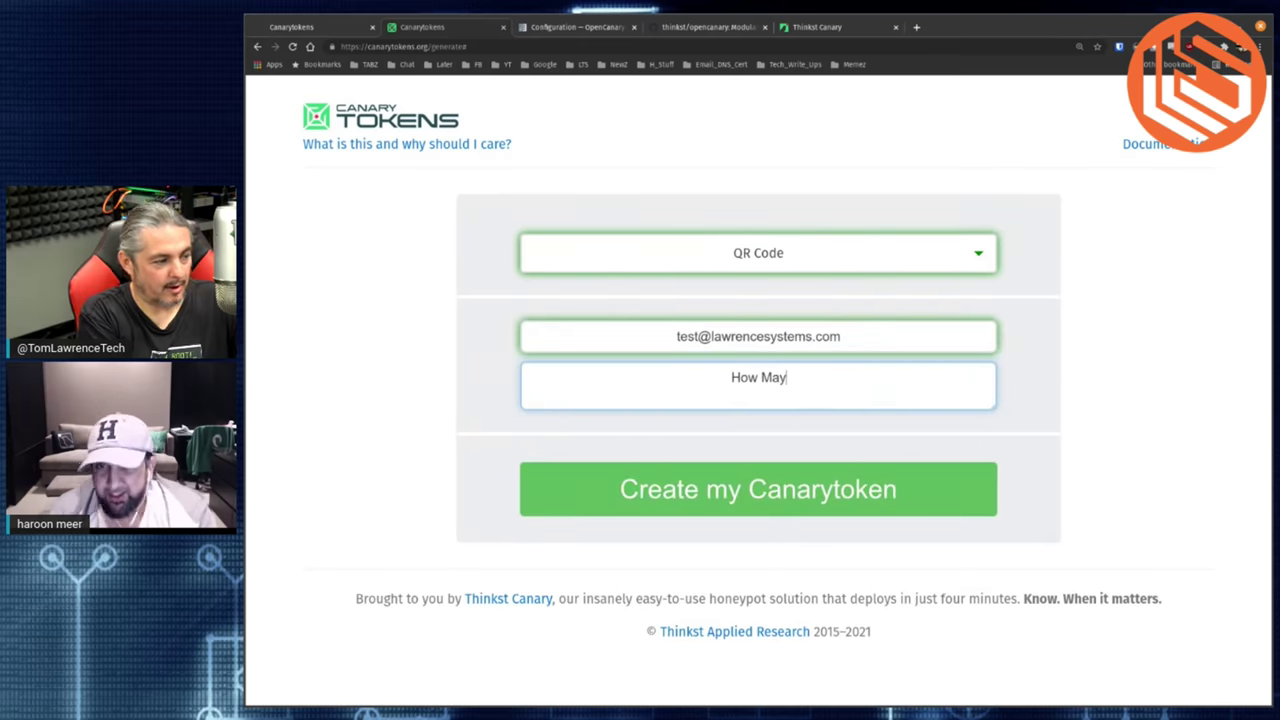
pyautogui.press('BackSpace')
pyautogui.write('ny wi')
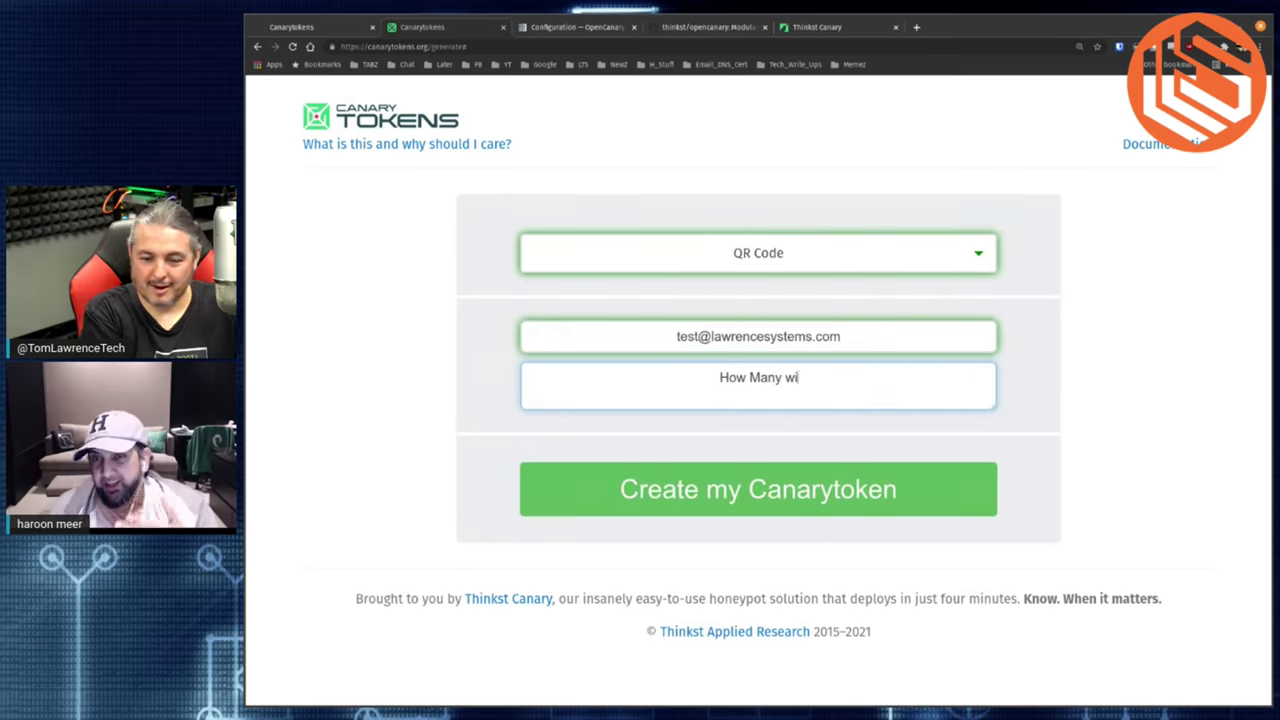
pyautogui.write('ll scan this f')
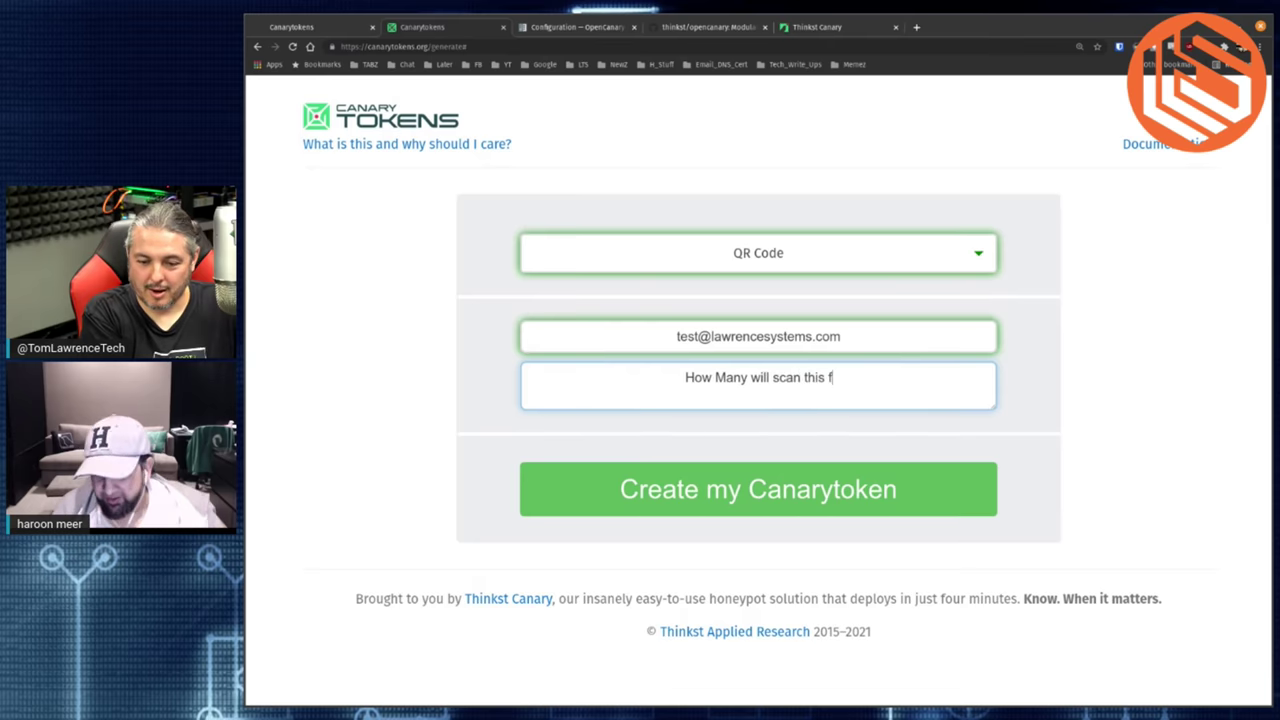
pyautogui.write('orm this video?')
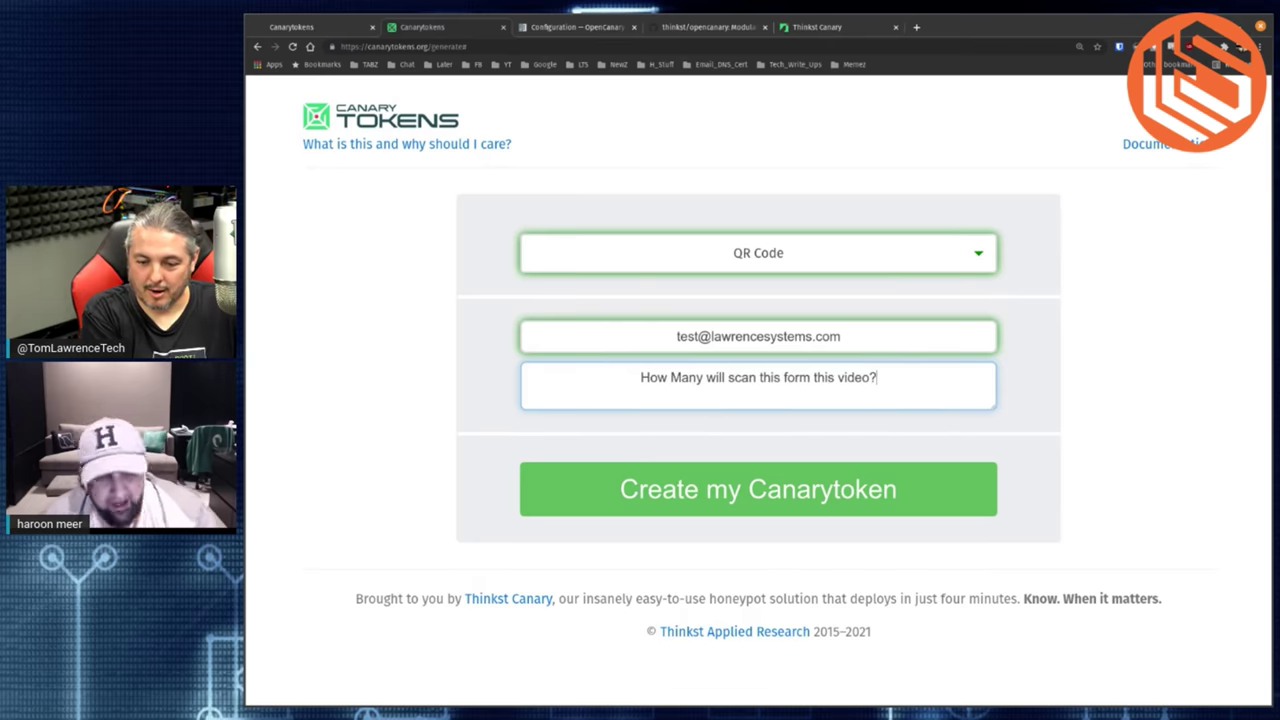
pyautogui.press('Left')
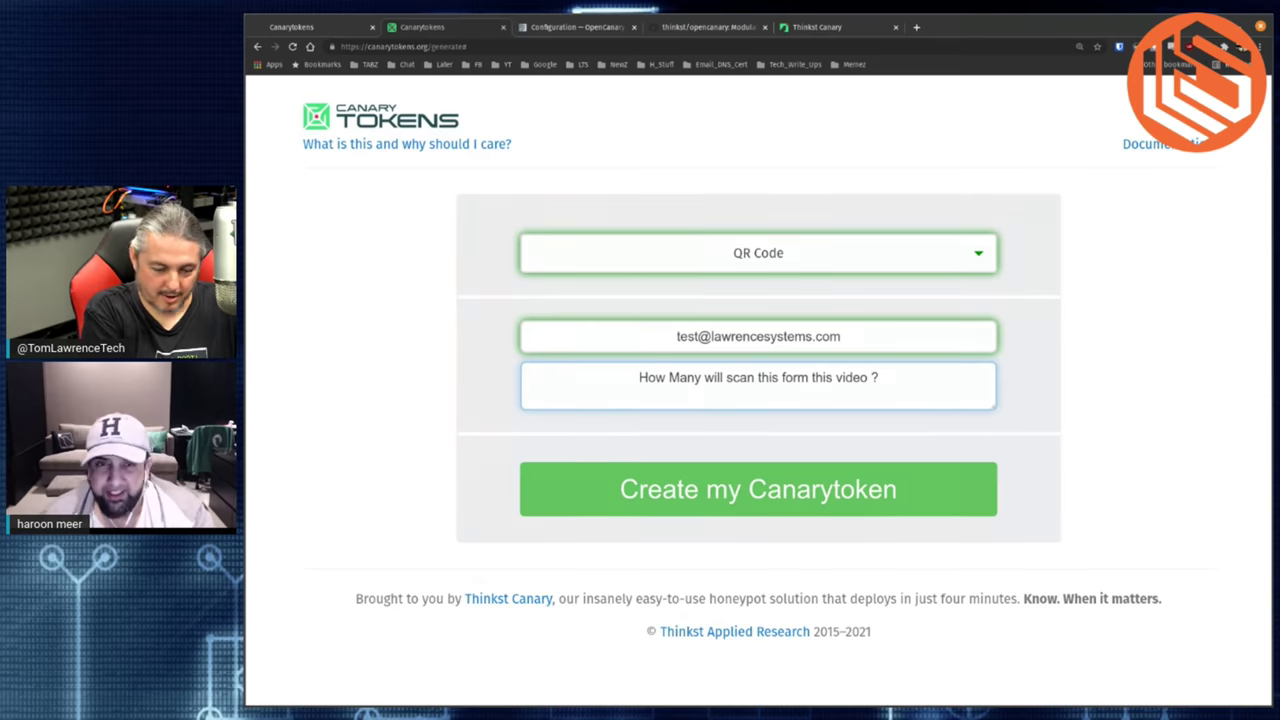
pyautogui.write('interview')
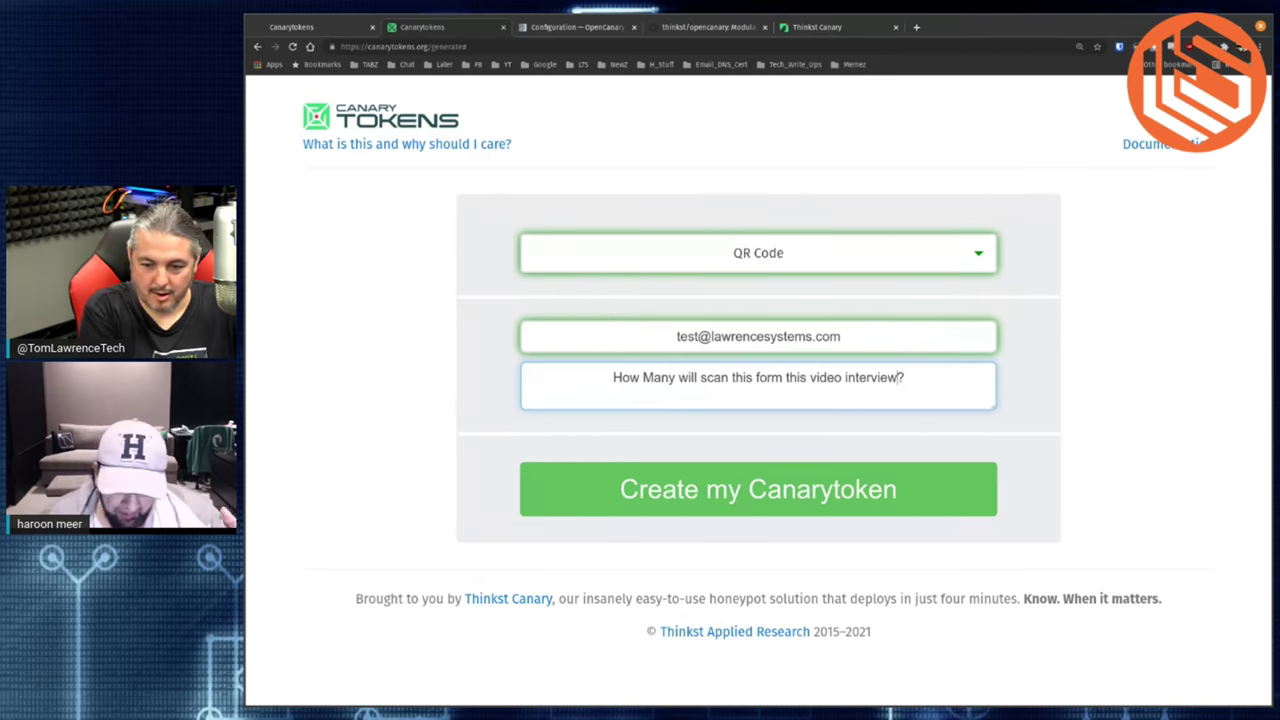
pyautogui.write(' with Haroon')
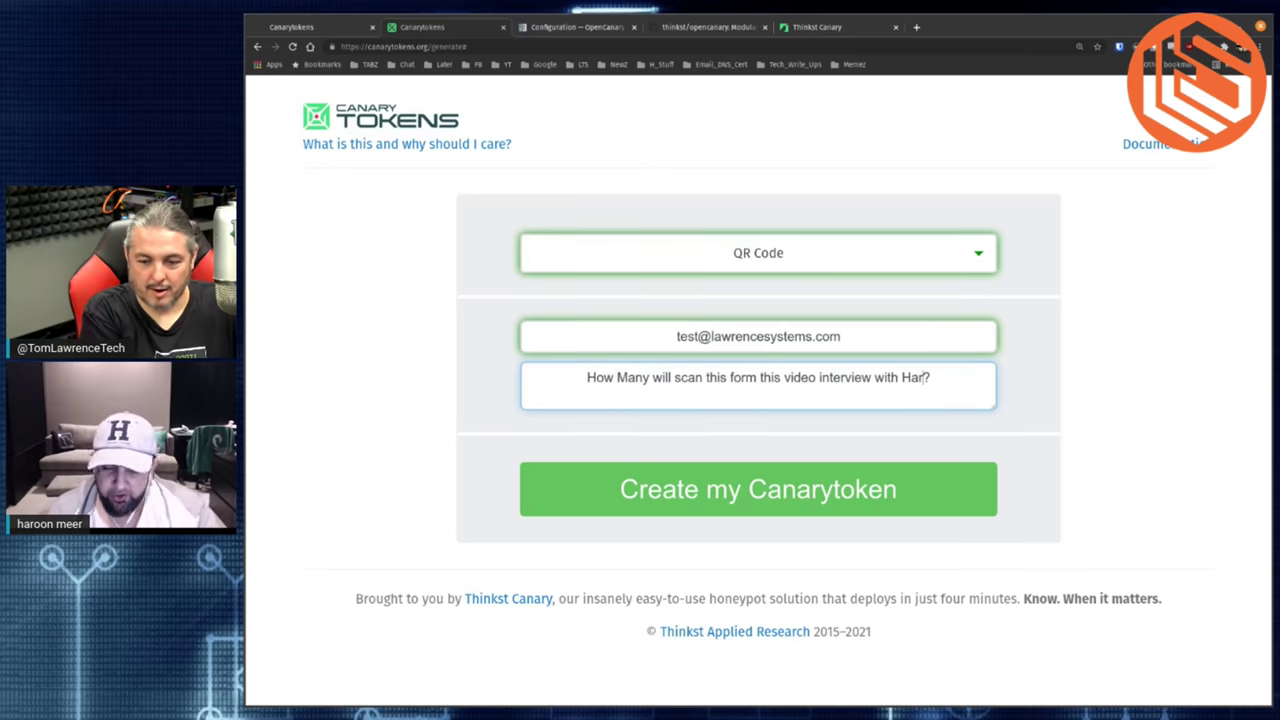
pyautogui.write(' M')
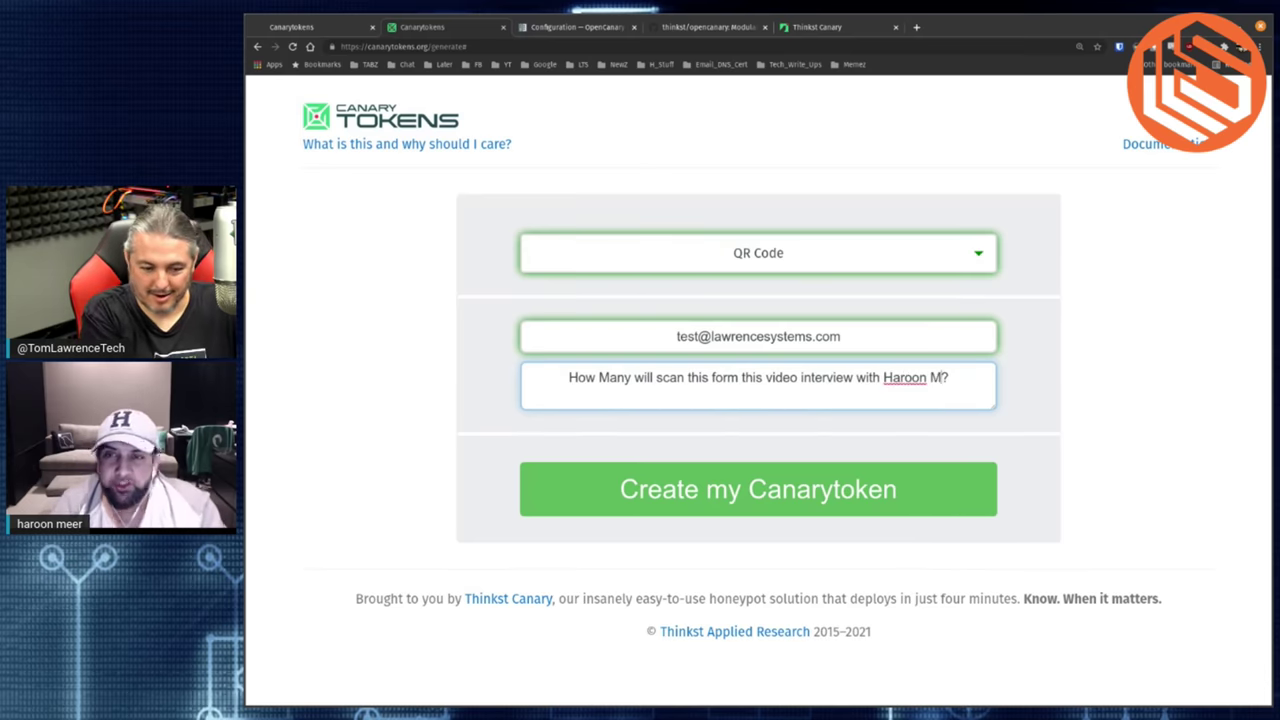
pyautogui.write('eer')
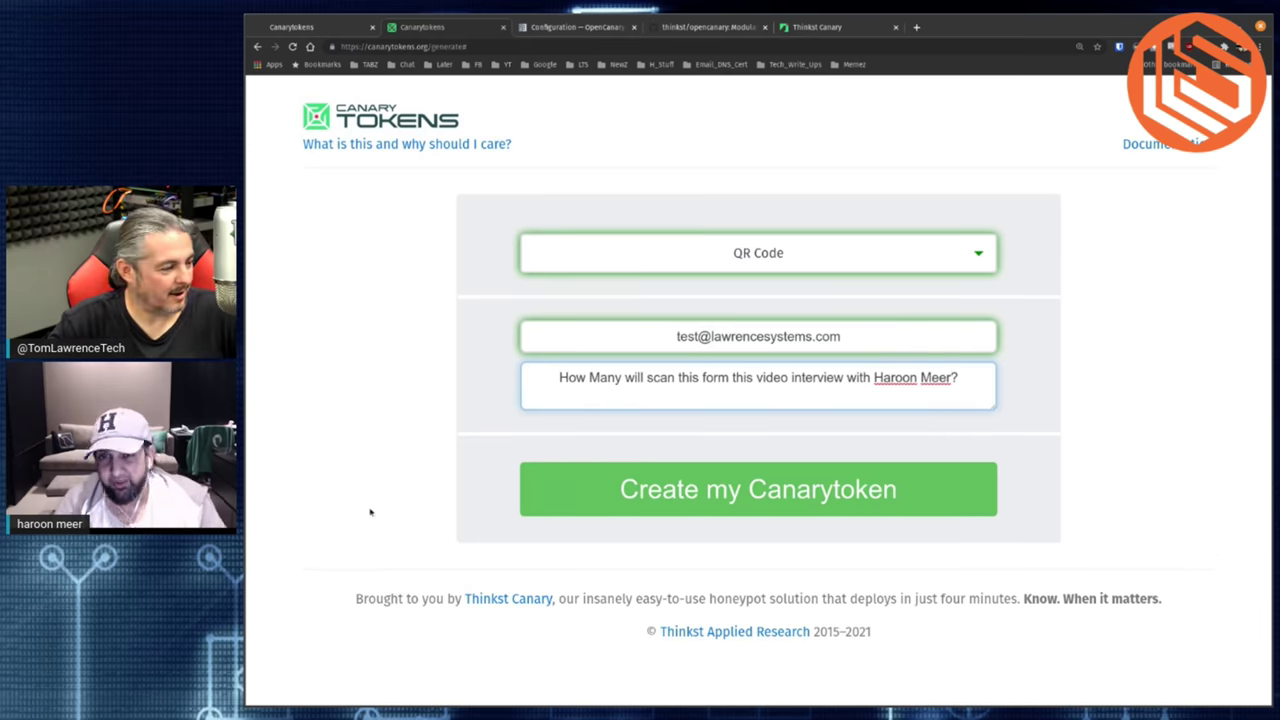
pyautogui.click(618, 504)
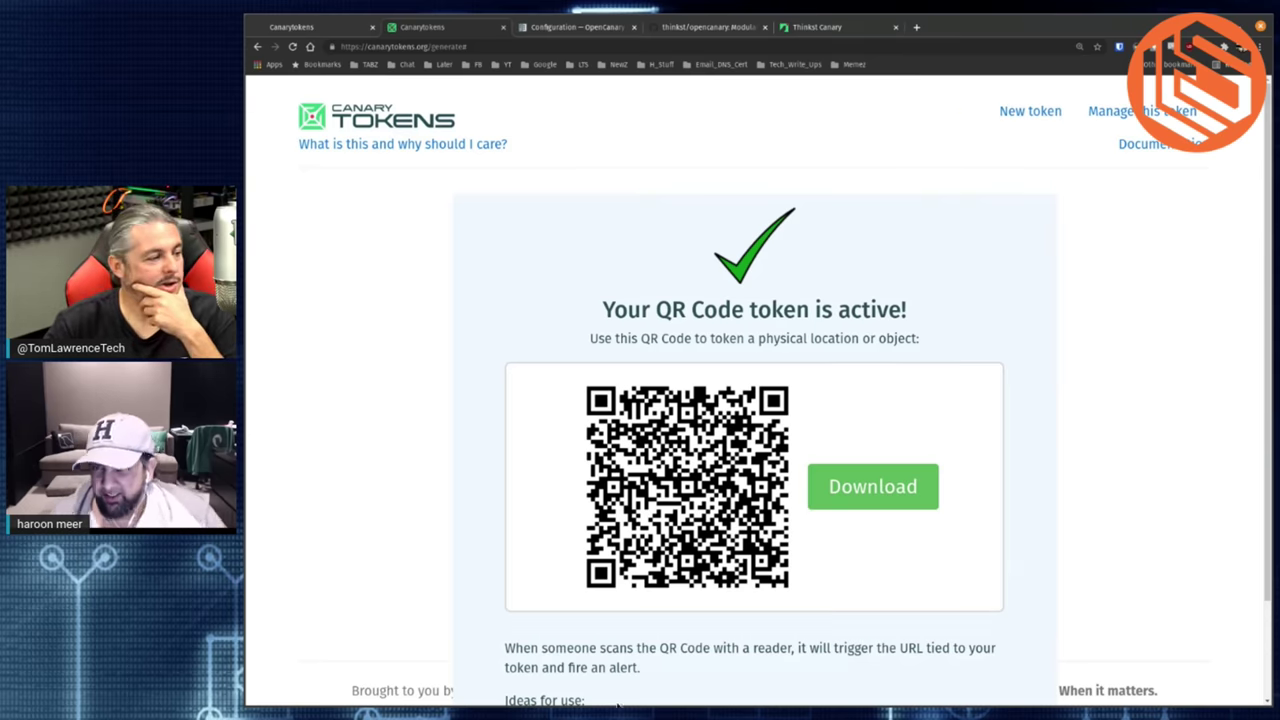
# - Start another new token and bring up the list of token types
pyautogui.click(1040, 113)
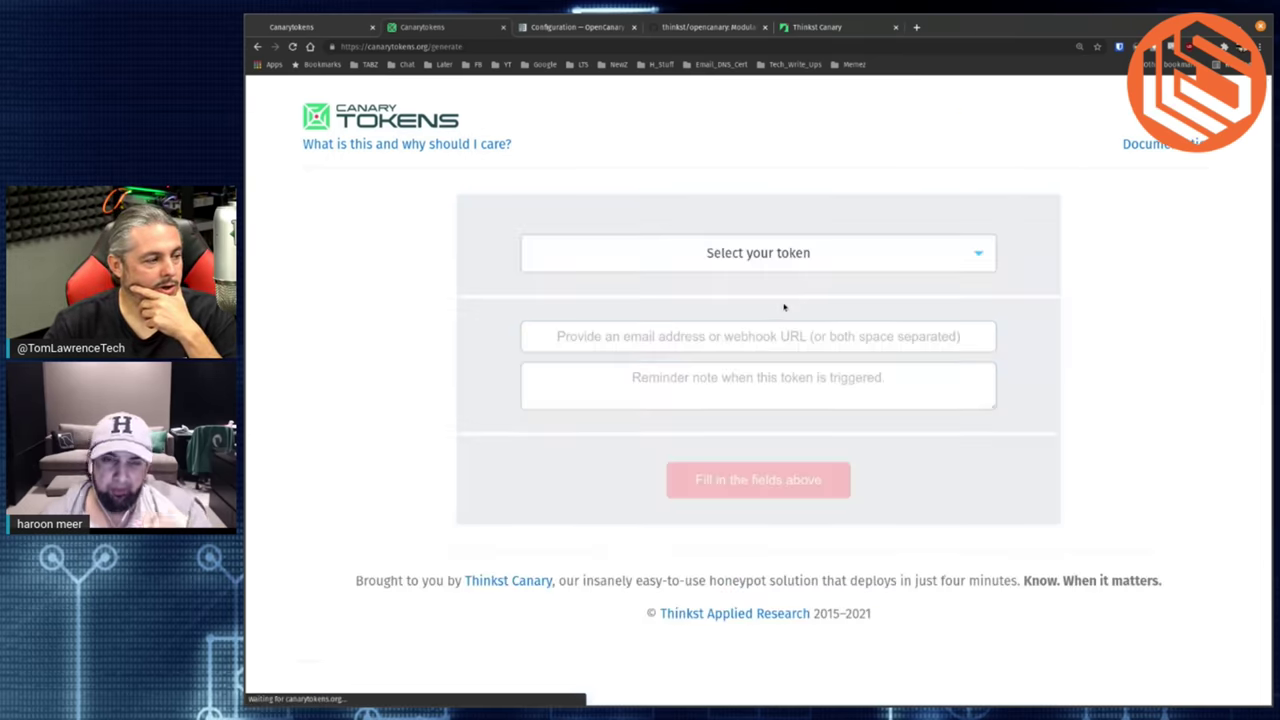
pyautogui.click(803, 260)
pyautogui.scroll(-1, 786, 372)
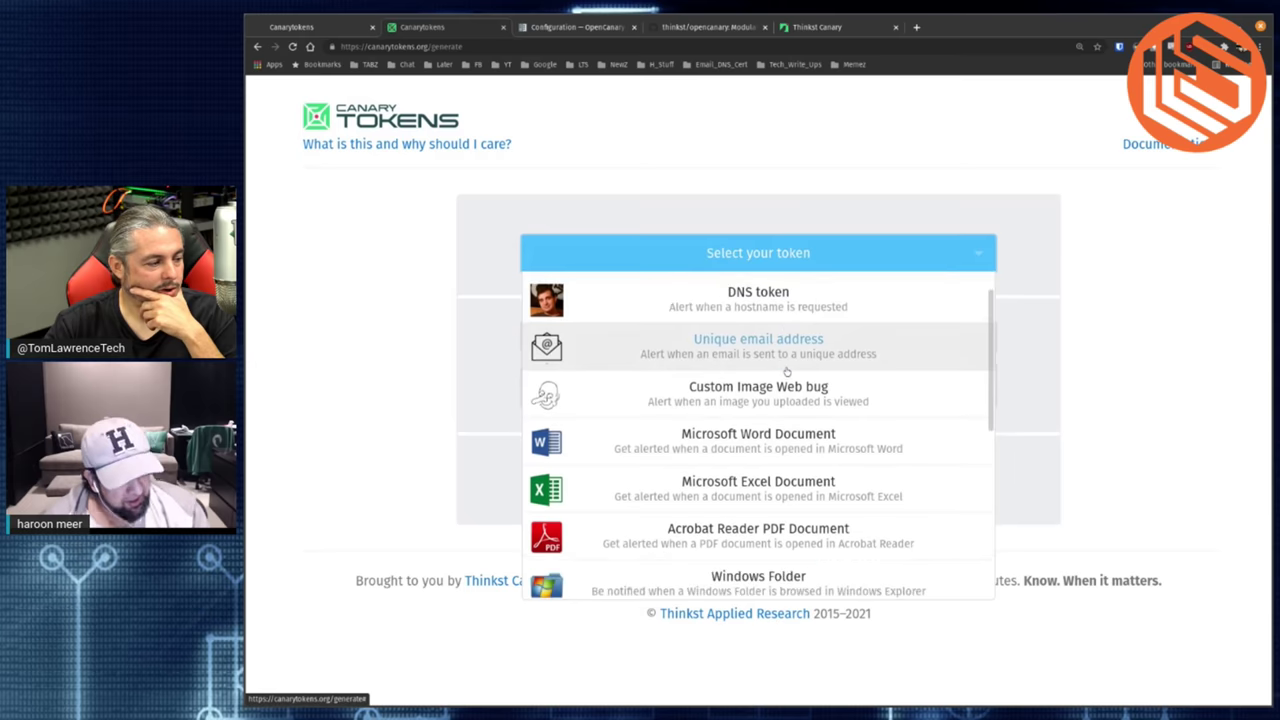